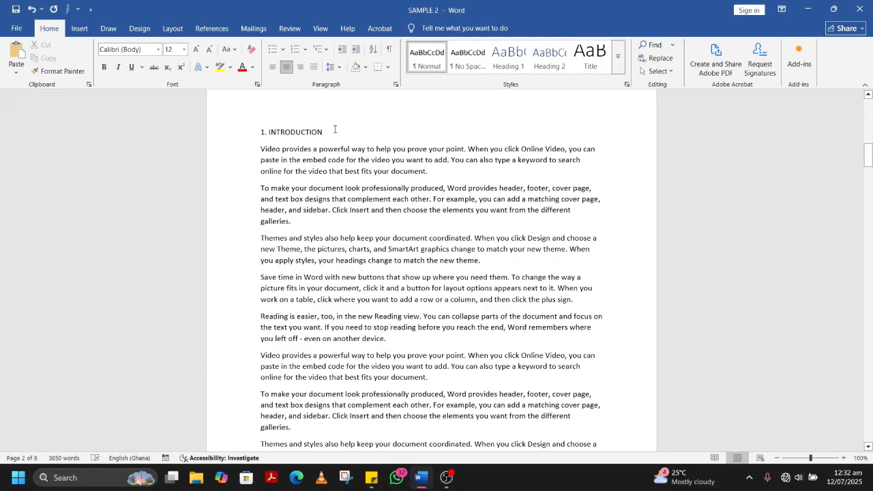
Look through the full style gallery with the "1. INTRODUCTION" heading selected.
{"action": "left_click_drag", "start_coordinate": [336, 131], "coordinate": [260, 132]}
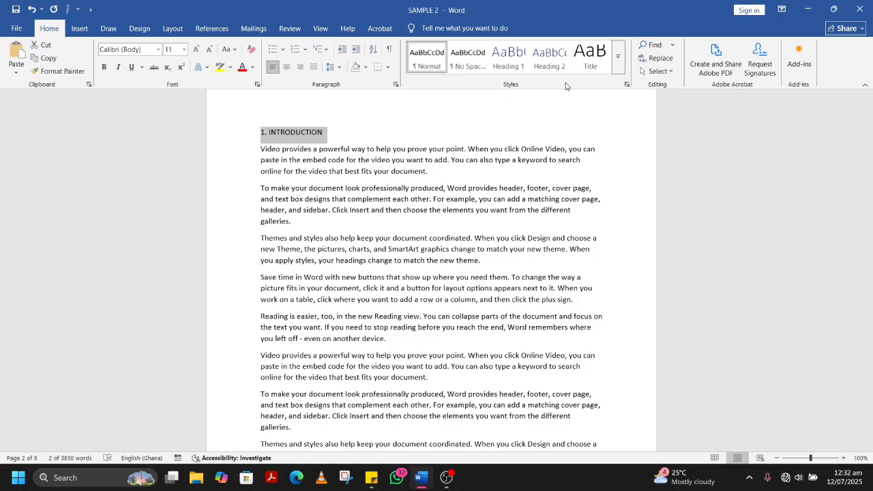
{"action": "left_click", "coordinate": [620, 60]}
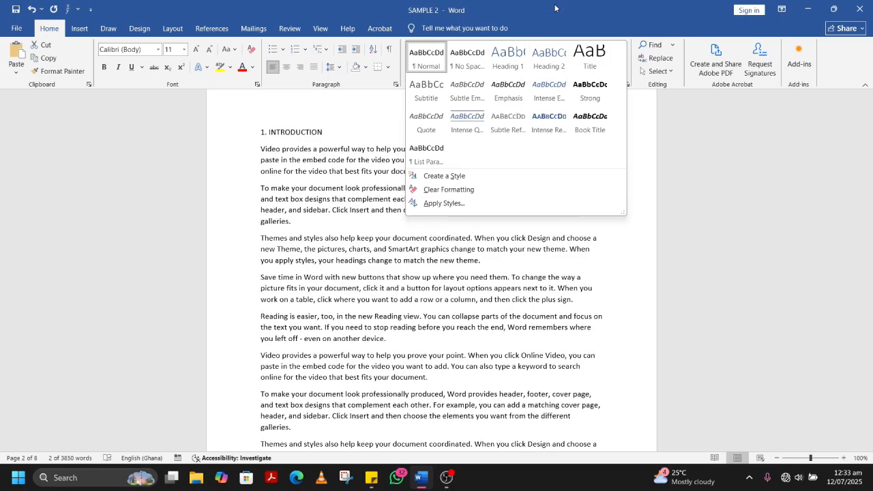
{"action": "left_click", "coordinate": [426, 58]}
{"action": "left_click", "coordinate": [522, 133]}
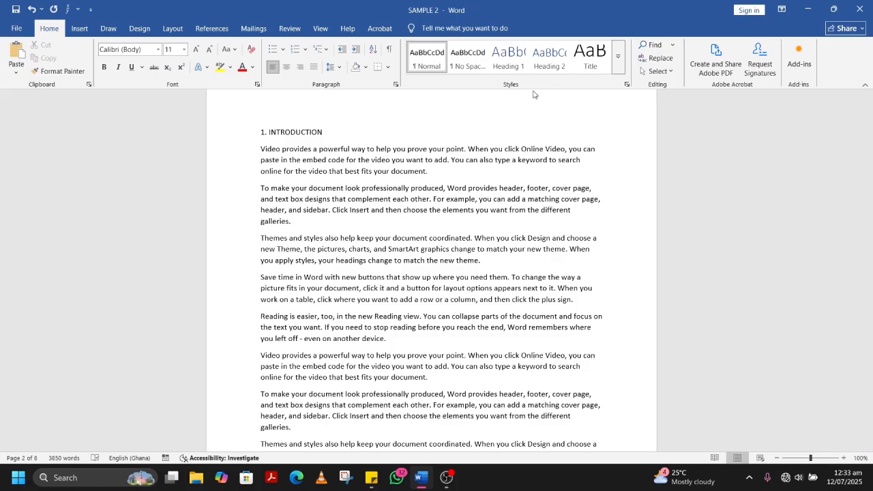
Modify the Heading 1 style to 16 pt, bold, black text.
{"action": "right_click", "coordinate": [506, 57]}
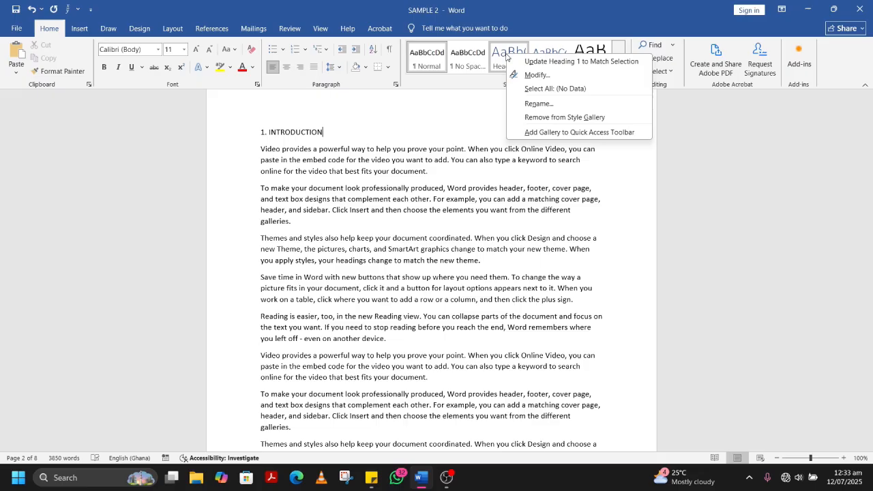
{"action": "left_click", "coordinate": [569, 76]}
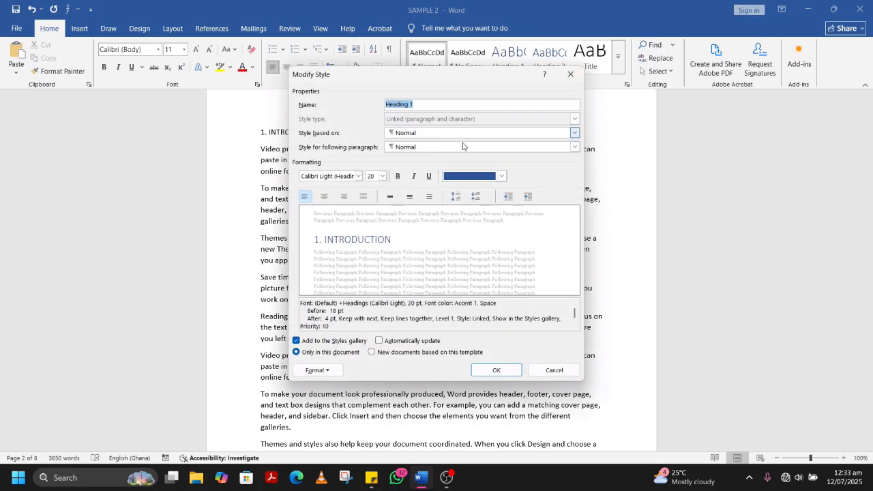
{"action": "left_click", "coordinate": [359, 176]}
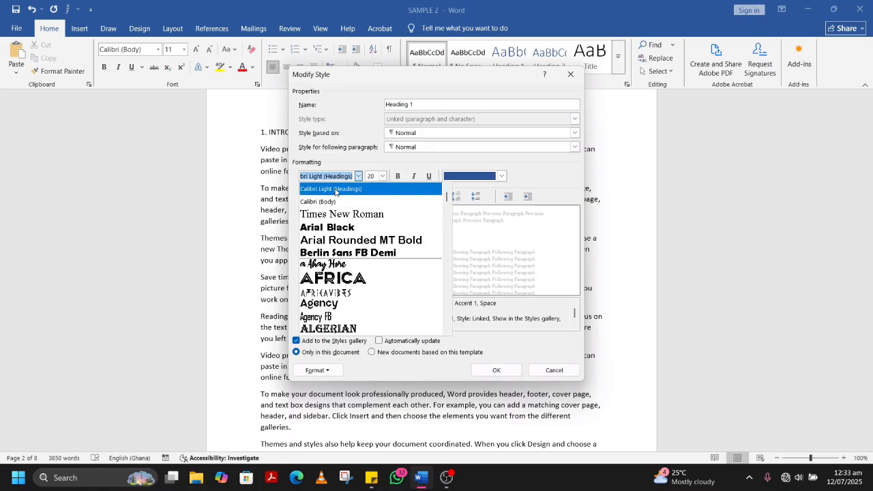
{"action": "left_click", "coordinate": [439, 164]}
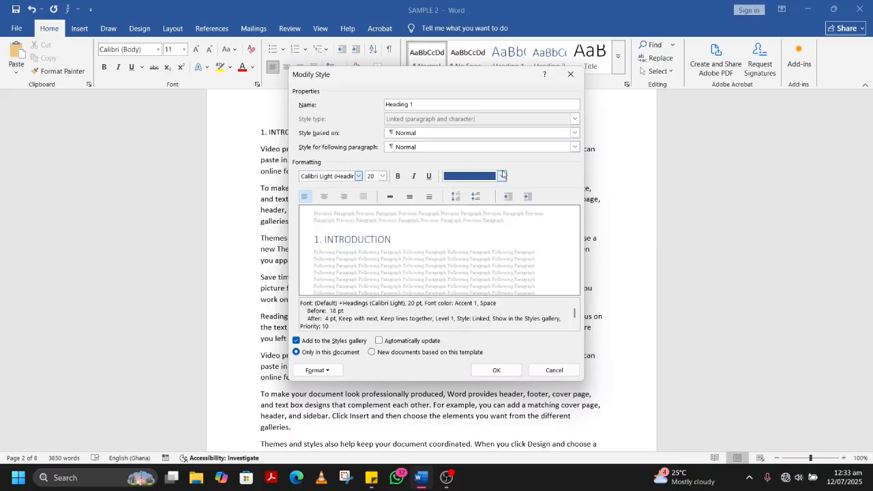
{"action": "left_click", "coordinate": [383, 176]}
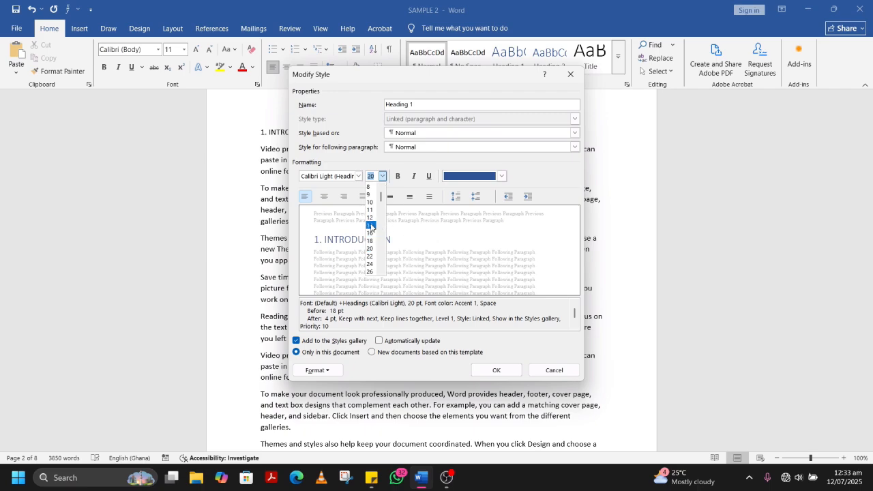
{"action": "left_click", "coordinate": [371, 234]}
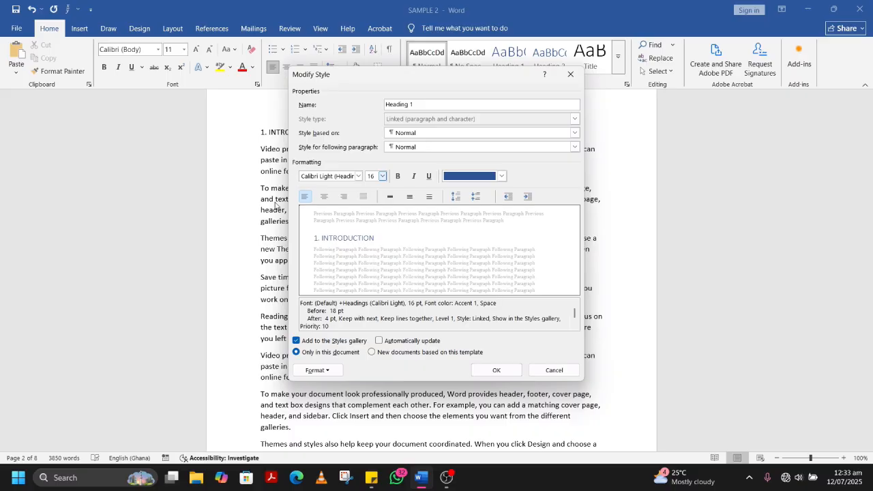
{"action": "left_click", "coordinate": [398, 177]}
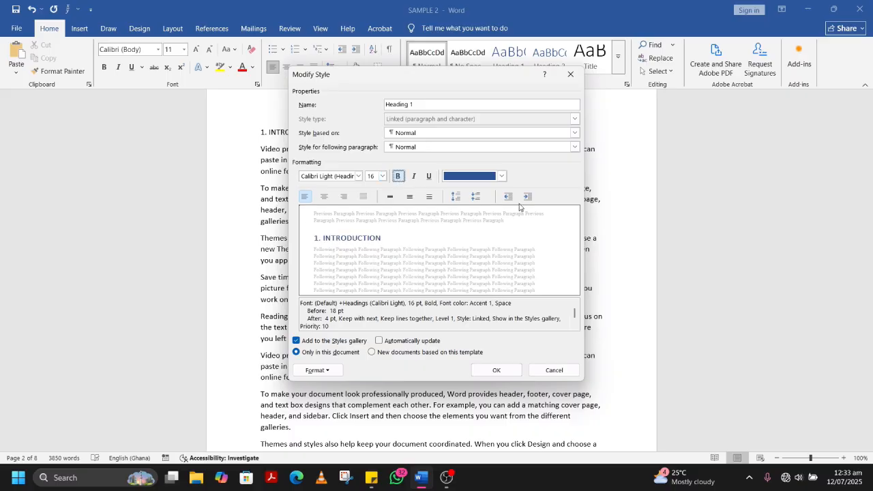
{"action": "left_click", "coordinate": [501, 176]}
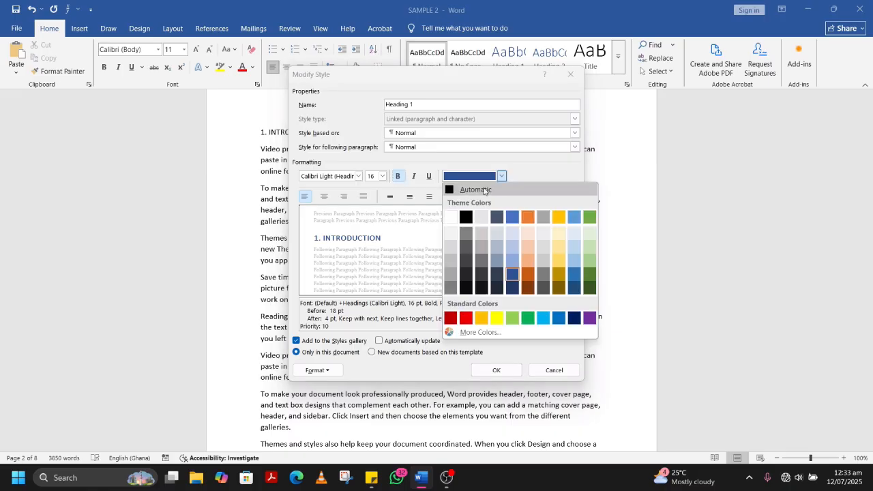
{"action": "left_click", "coordinate": [466, 217]}
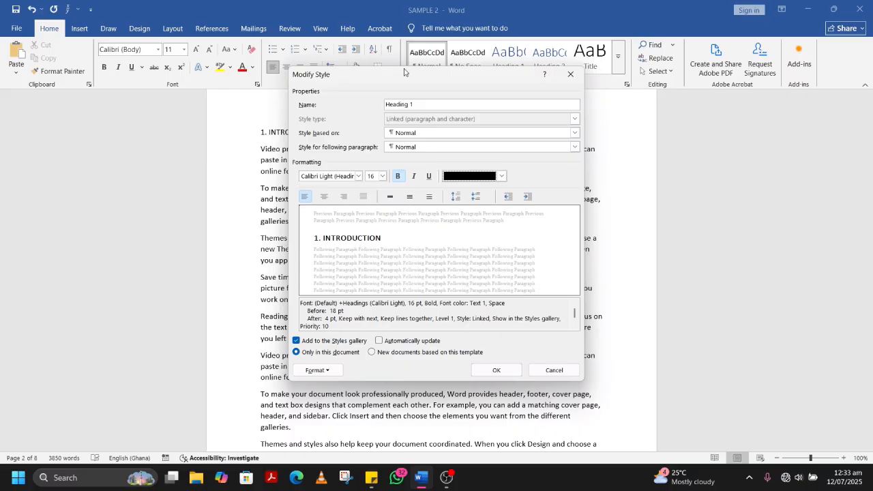
{"action": "left_click_drag", "start_coordinate": [397, 72], "coordinate": [634, 39]}
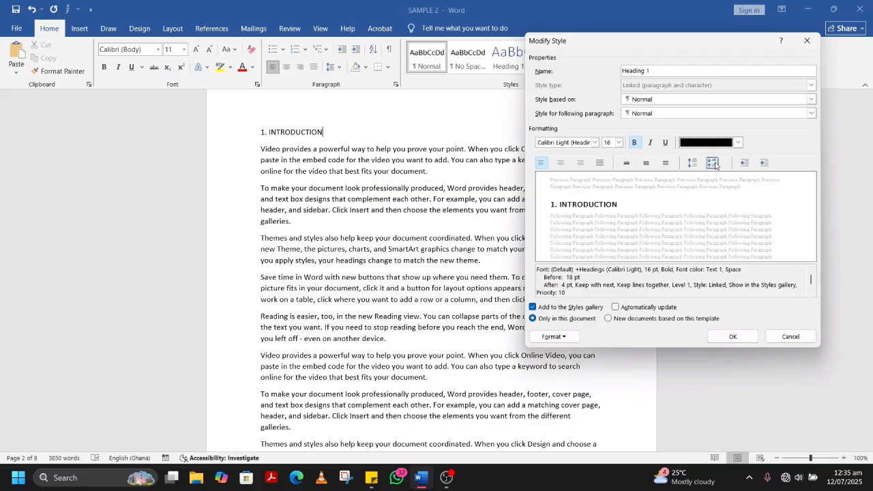
{"action": "left_click", "coordinate": [721, 339]}
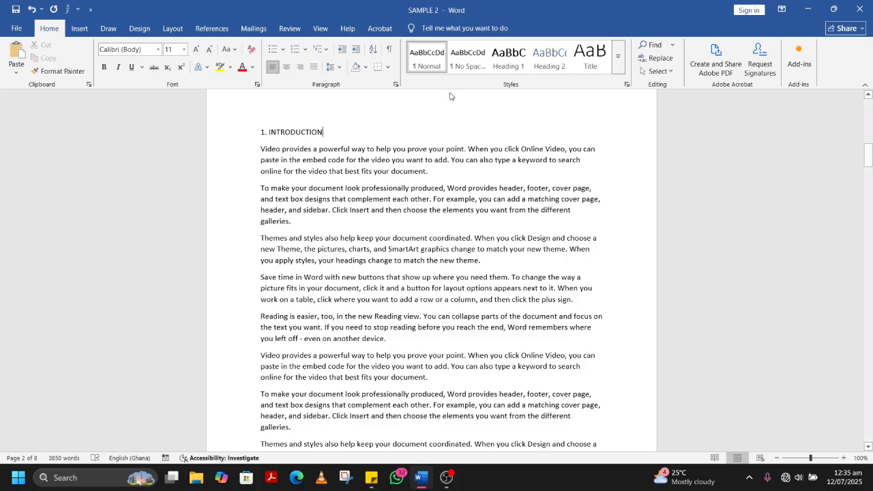
Modify the Heading 2 style to 14 pt, bold, black text.
{"action": "left_click", "coordinate": [516, 65]}
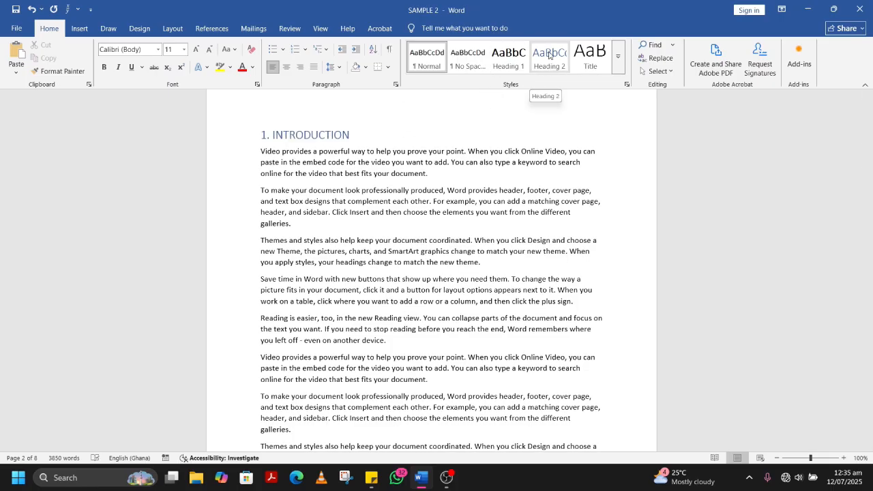
{"action": "right_click", "coordinate": [550, 55]}
{"action": "left_click", "coordinate": [573, 76]}
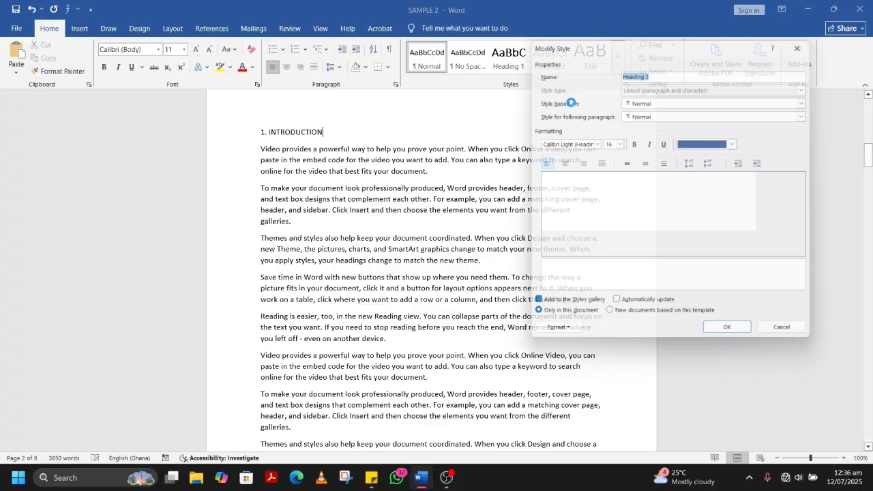
{"action": "left_click", "coordinate": [619, 143]}
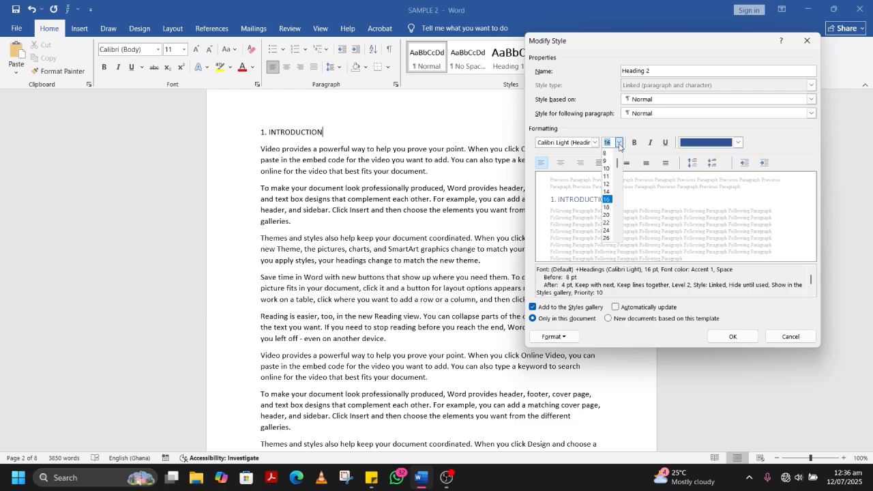
{"action": "left_click", "coordinate": [610, 192]}
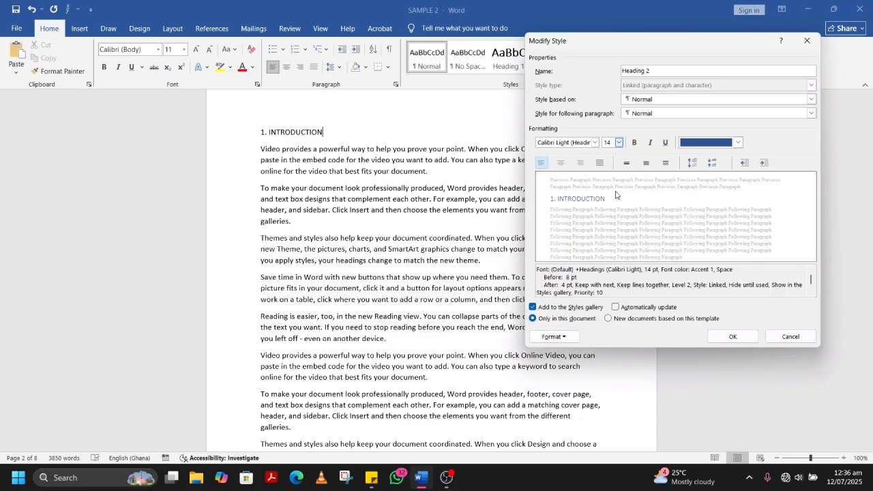
{"action": "left_click", "coordinate": [737, 143]}
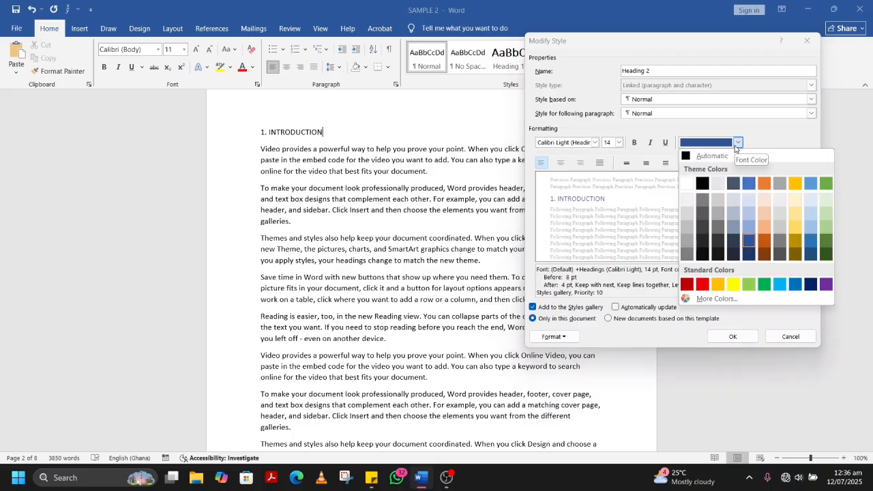
{"action": "left_click", "coordinate": [703, 183]}
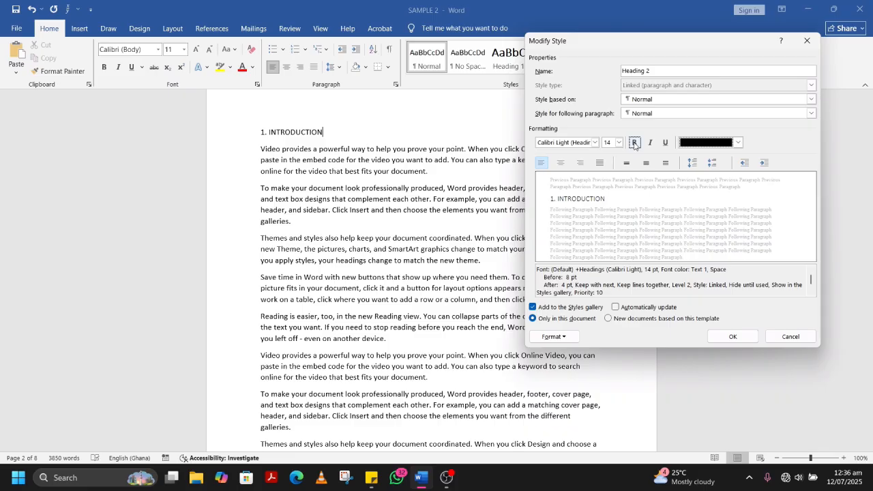
{"action": "left_click", "coordinate": [634, 142]}
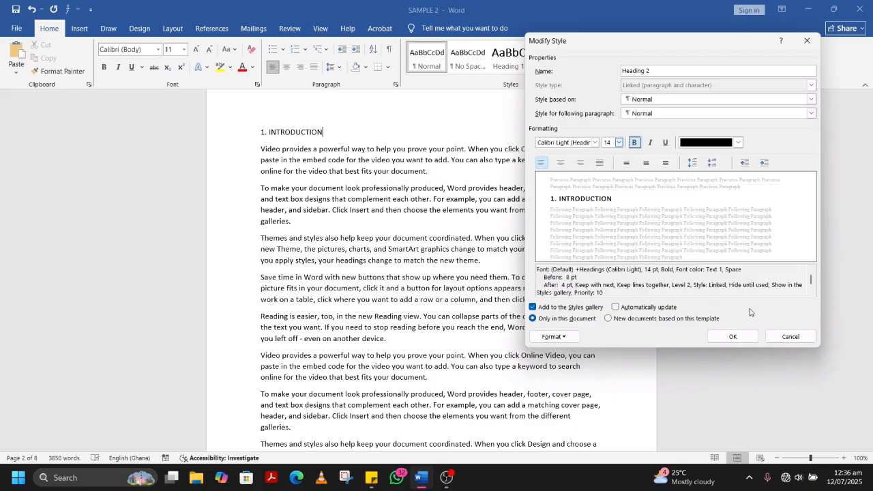
{"action": "left_click", "coordinate": [733, 336]}
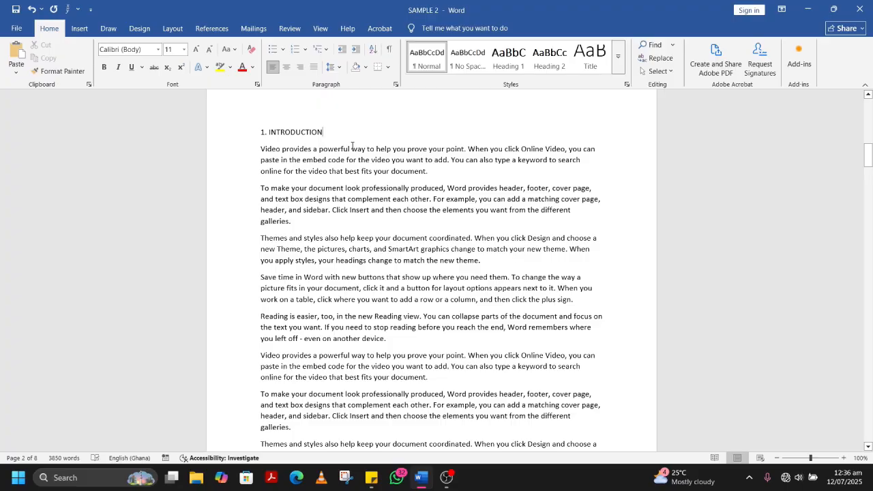
Apply the Heading 1 style to the "1. INTRODUCTION" line.
{"action": "scroll", "coordinate": [352, 145], "scroll_direction": "down", "scroll_amount": 3}
{"action": "scroll", "coordinate": [337, 165], "scroll_direction": "up", "scroll_amount": 4}
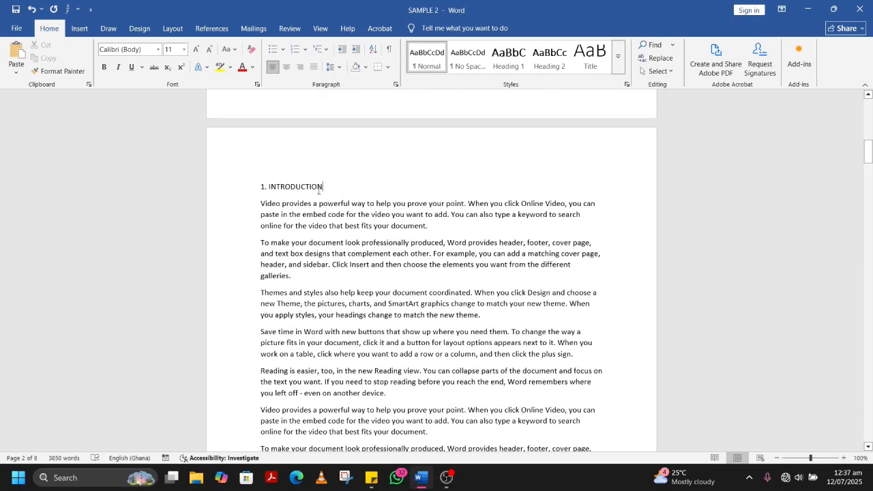
{"action": "left_click_drag", "start_coordinate": [319, 188], "coordinate": [260, 188]}
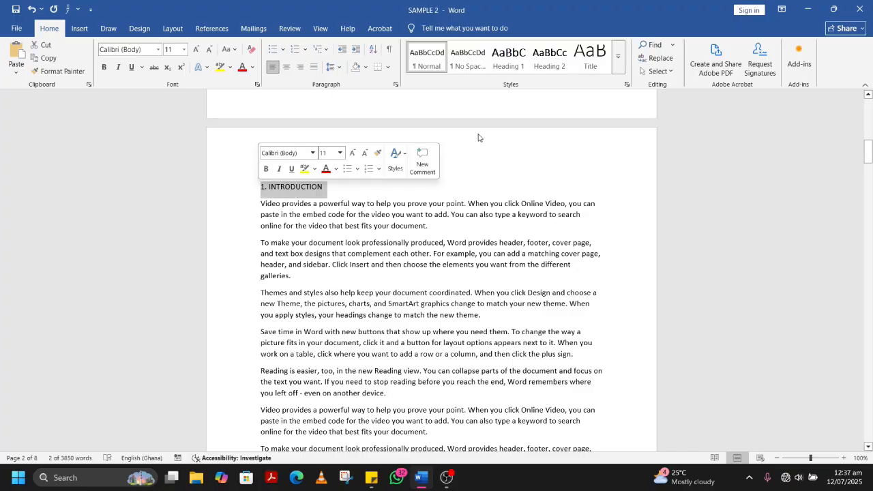
{"action": "left_click", "coordinate": [508, 58]}
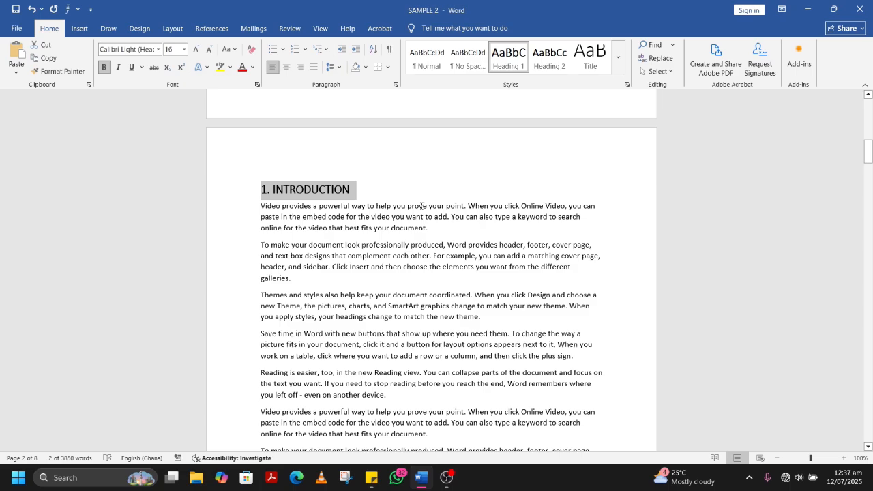
Apply the Heading 1 style to the "2. STUDY" line.
{"action": "scroll", "coordinate": [421, 206], "scroll_direction": "down", "scroll_amount": 15}
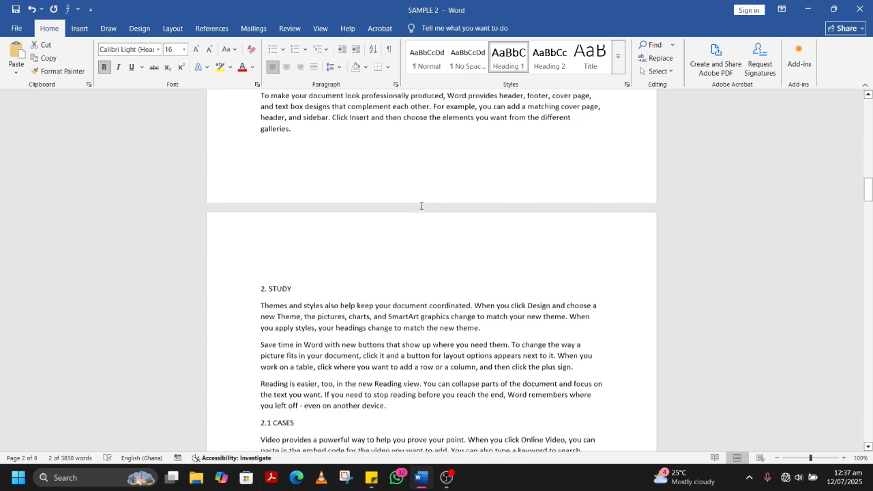
{"action": "scroll", "coordinate": [421, 205], "scroll_direction": "down", "scroll_amount": 3}
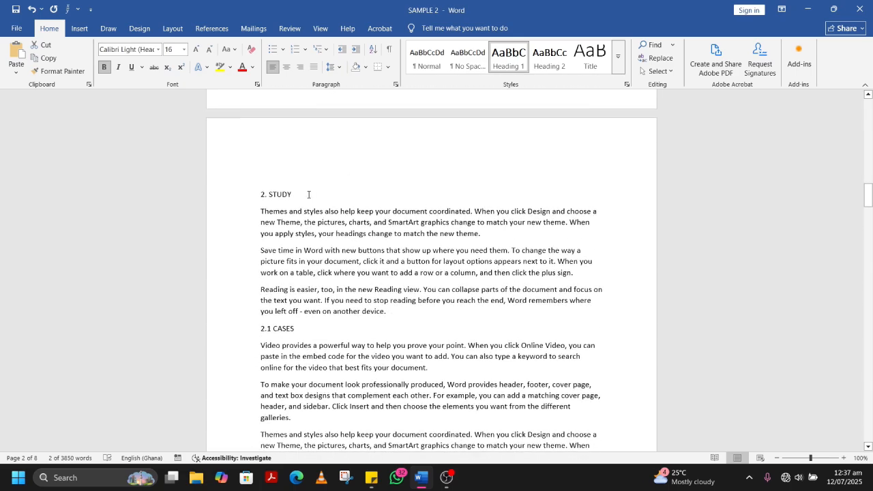
{"action": "triple_click", "coordinate": [309, 194]}
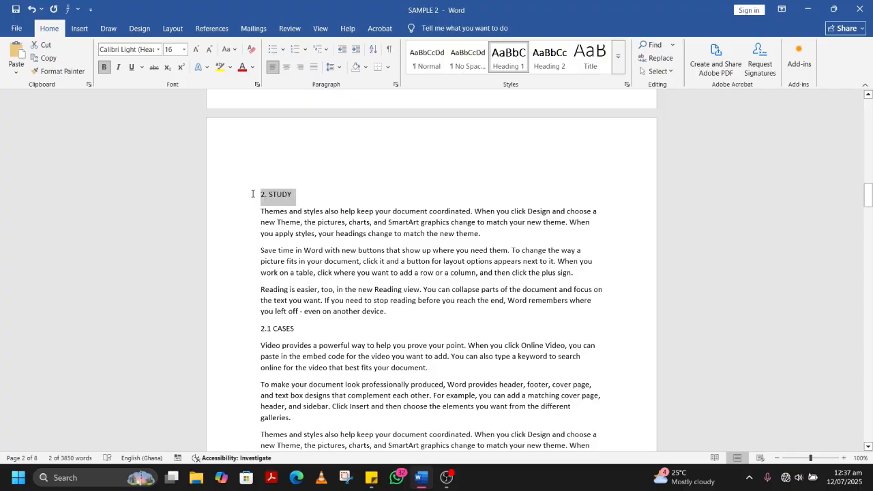
{"action": "left_click", "coordinate": [508, 58]}
Apply the Heading 2 style to the "2.1 CASES" line.
{"action": "scroll", "coordinate": [323, 231], "scroll_direction": "down", "scroll_amount": 3}
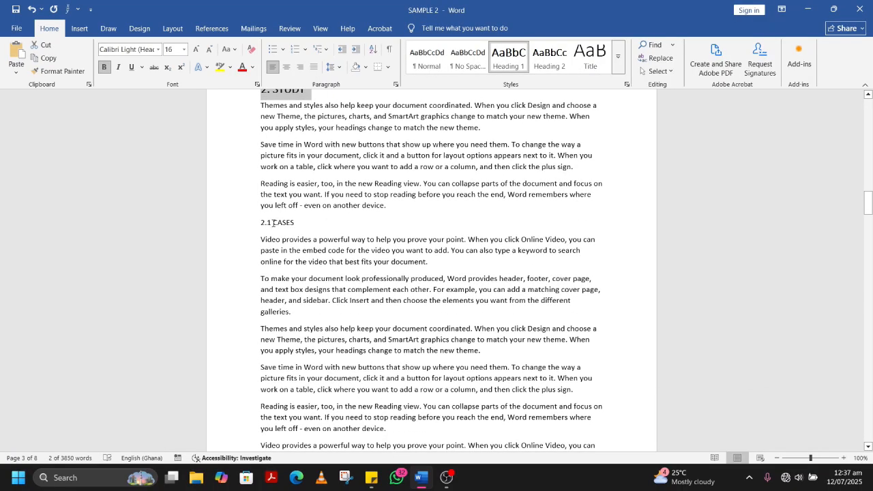
{"action": "triple_click", "coordinate": [301, 222]}
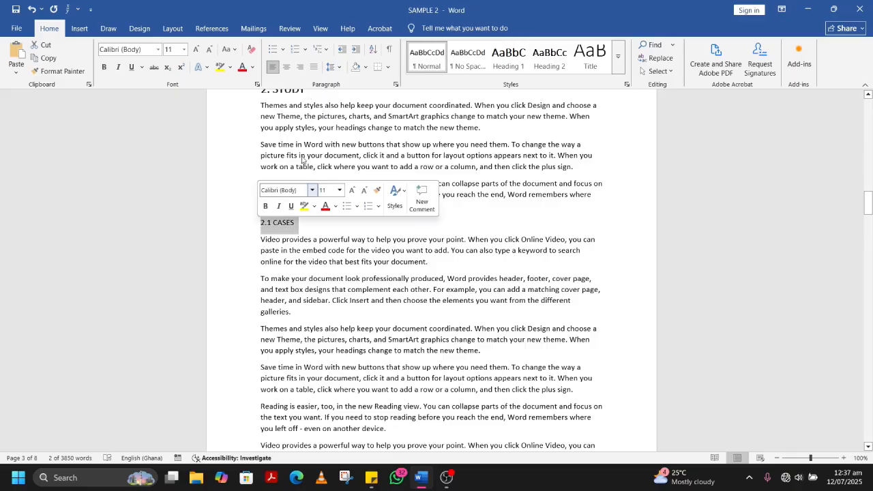
{"action": "left_click", "coordinate": [542, 60]}
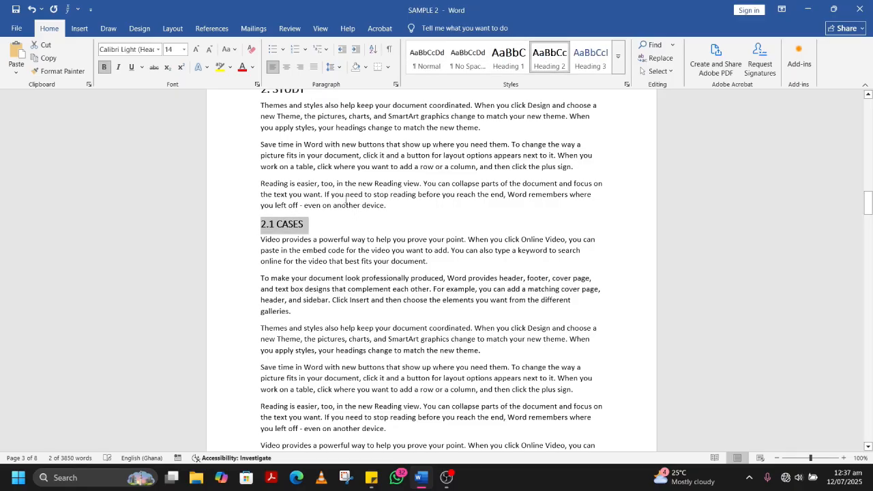
{"action": "left_click", "coordinate": [319, 225]}
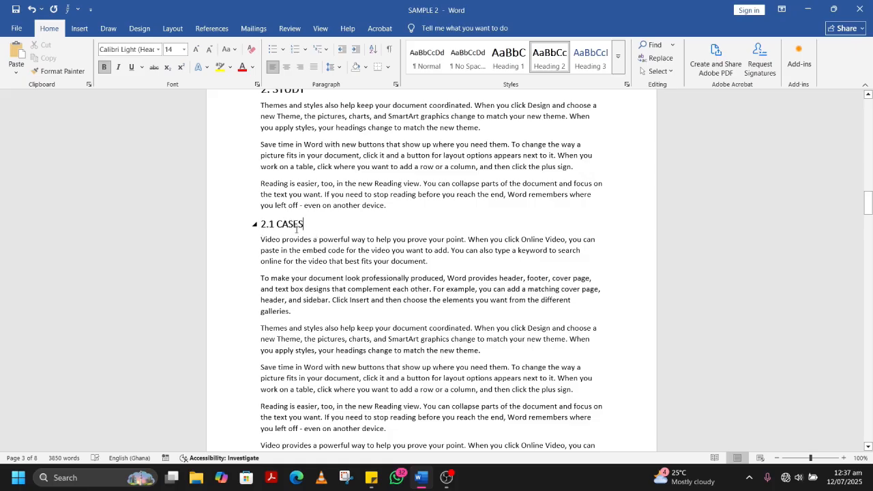
{"action": "left_click", "coordinate": [591, 59]}
{"action": "left_click", "coordinate": [537, 65]}
Complete the "2.2" line as "2.2 Random" and apply the Heading 2 style to it.
{"action": "scroll", "coordinate": [362, 256], "scroll_direction": "down", "scroll_amount": 6}
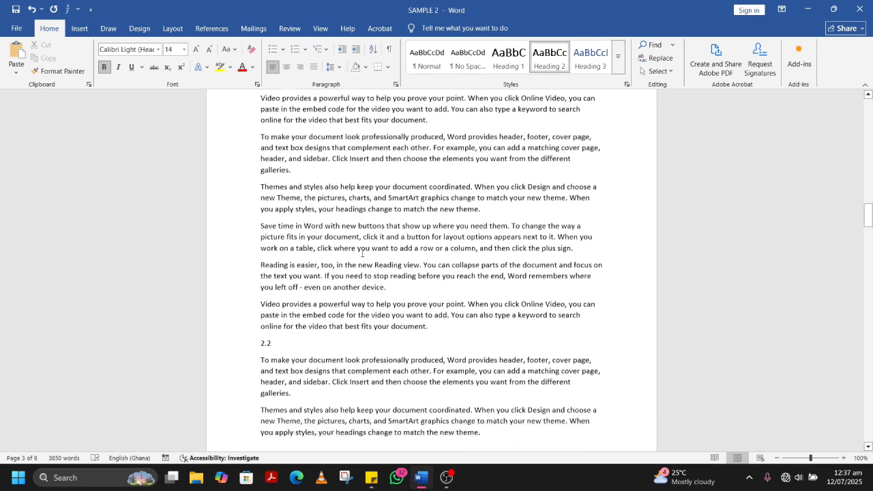
{"action": "scroll", "coordinate": [317, 258], "scroll_direction": "up", "scroll_amount": 1}
{"action": "left_click", "coordinate": [303, 308]}
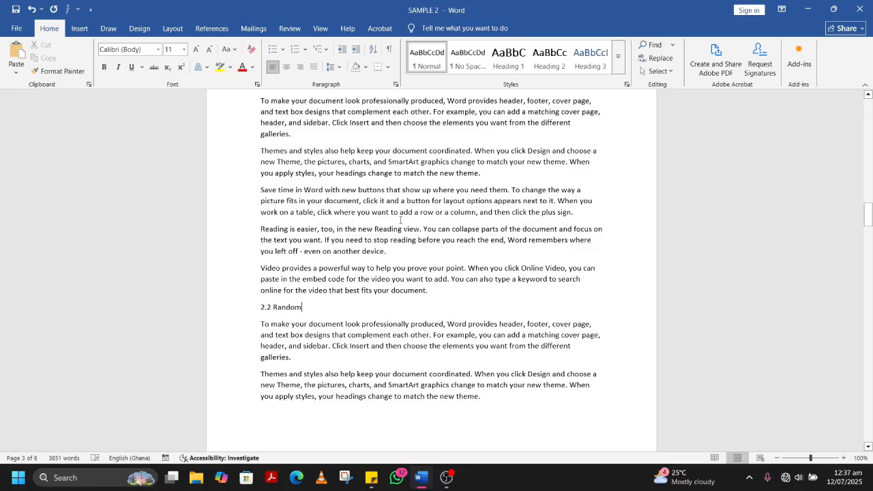
{"action": "triple_click", "coordinate": [307, 305]}
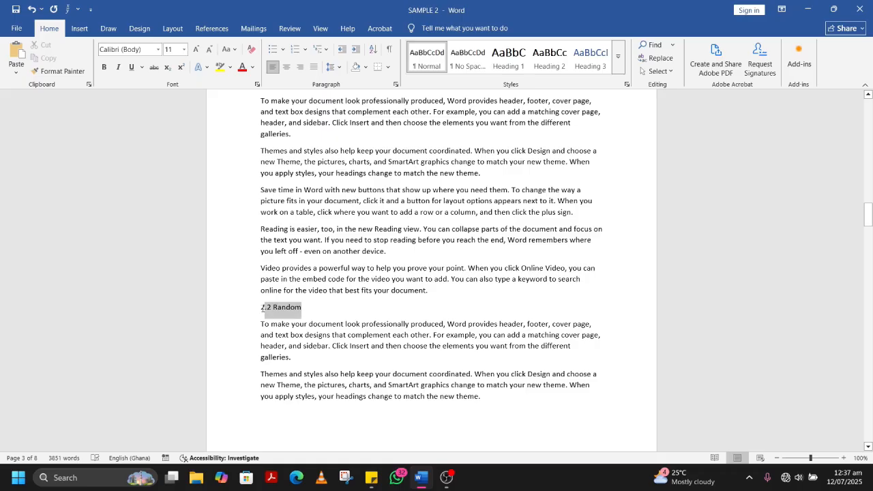
{"action": "left_click", "coordinate": [550, 56]}
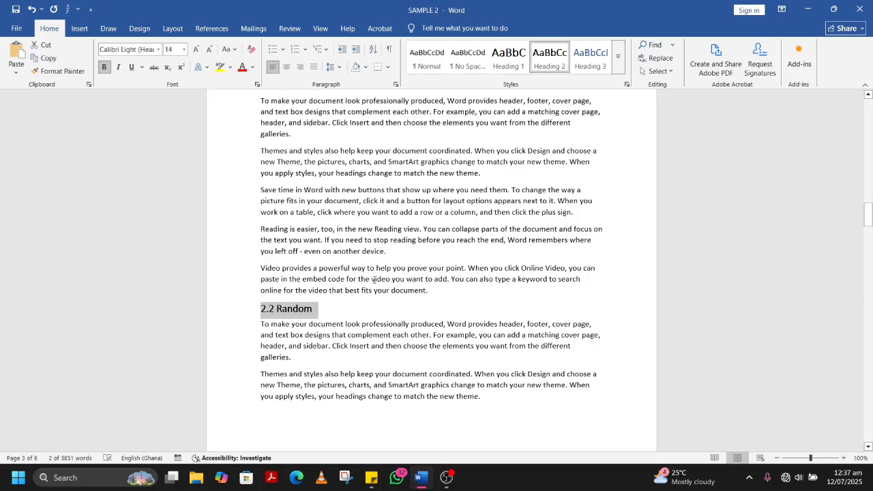
Apply the Heading 1 style to the "3. PRACTICAL AREA" line.
{"action": "scroll", "coordinate": [374, 281], "scroll_direction": "down", "scroll_amount": 10}
{"action": "scroll", "coordinate": [374, 281], "scroll_direction": "down", "scroll_amount": 5}
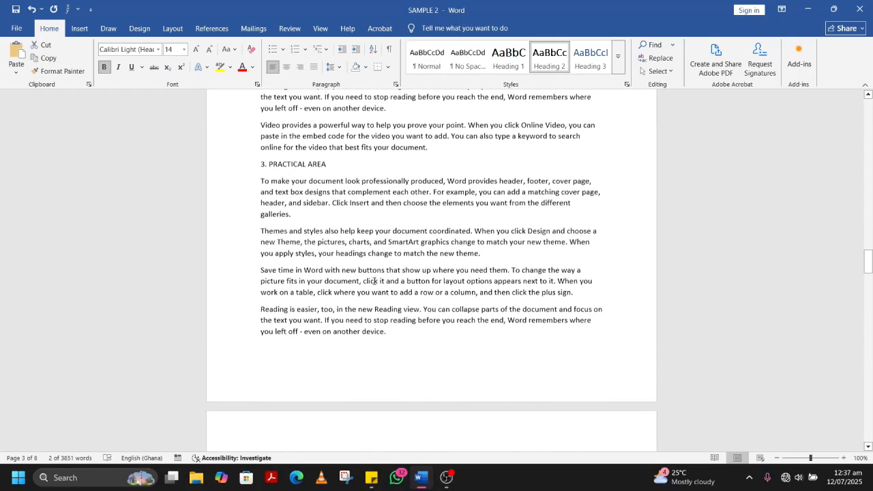
{"action": "triple_click", "coordinate": [336, 149]}
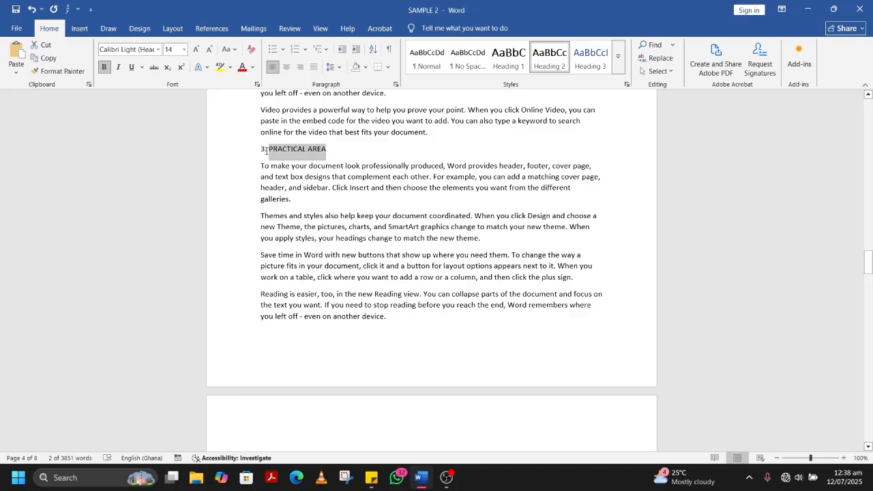
{"action": "left_click", "coordinate": [513, 54]}
Apply the Heading 2 style to the "3.1 PRACTICAL ONE" and "3.2 PRACTICAL TWO" lines.
{"action": "scroll", "coordinate": [393, 205], "scroll_direction": "down", "scroll_amount": 12}
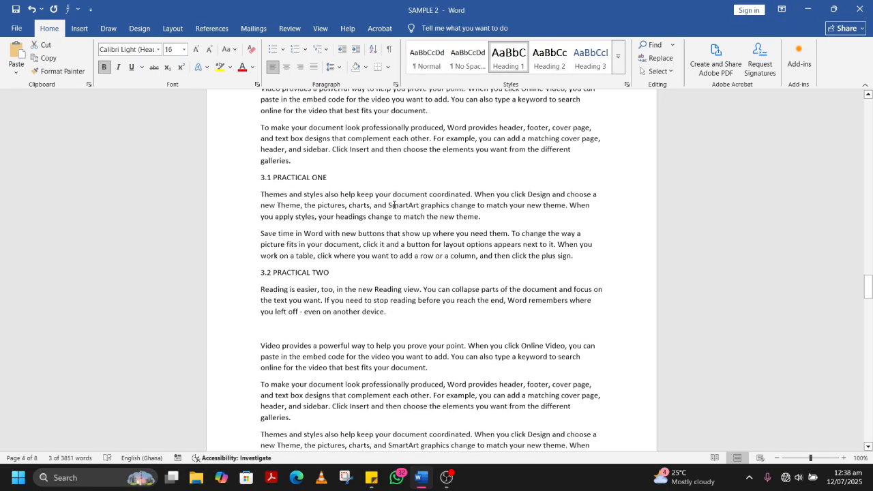
{"action": "left_click_drag", "start_coordinate": [328, 178], "coordinate": [258, 177]}
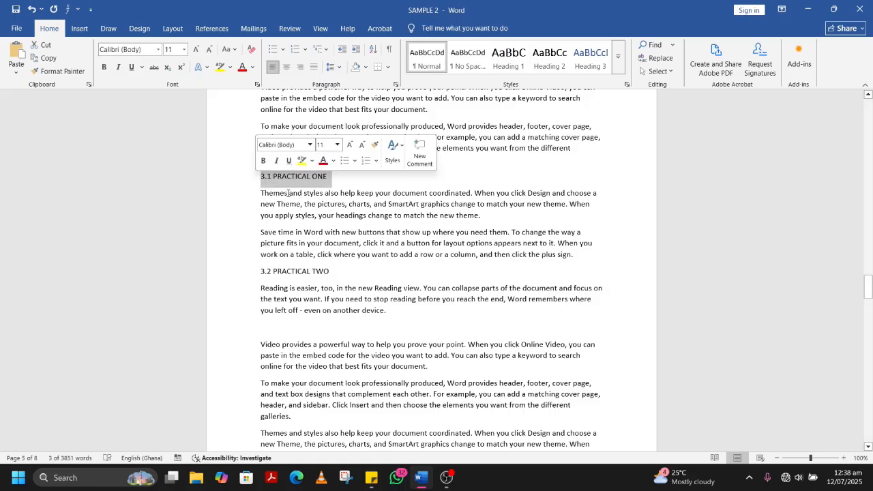
{"action": "left_click", "coordinate": [549, 58]}
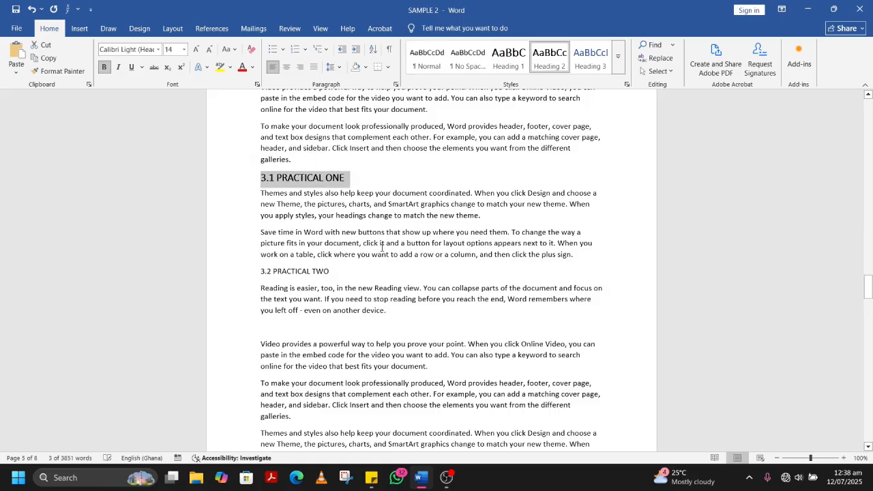
{"action": "left_click_drag", "start_coordinate": [340, 274], "coordinate": [260, 272]}
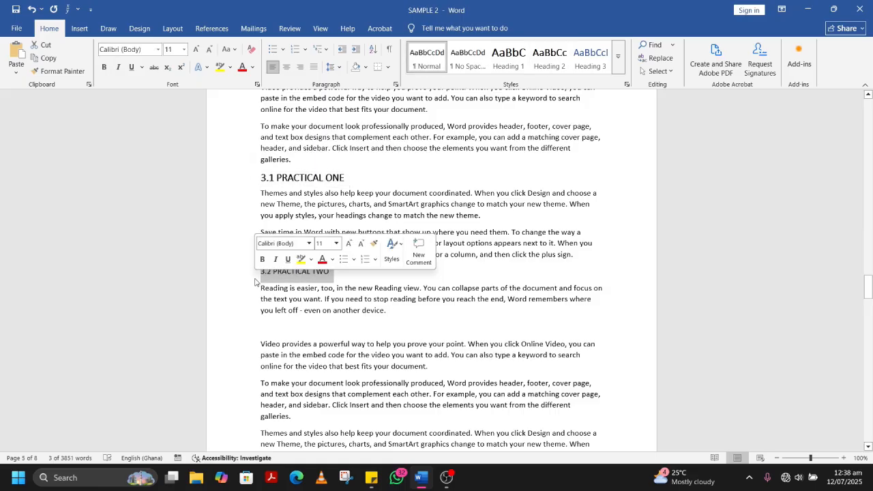
{"action": "left_click", "coordinate": [547, 60]}
Apply the Heading 1 style to the "CONCLUSION" line.
{"action": "scroll", "coordinate": [382, 296], "scroll_direction": "down", "scroll_amount": 9}
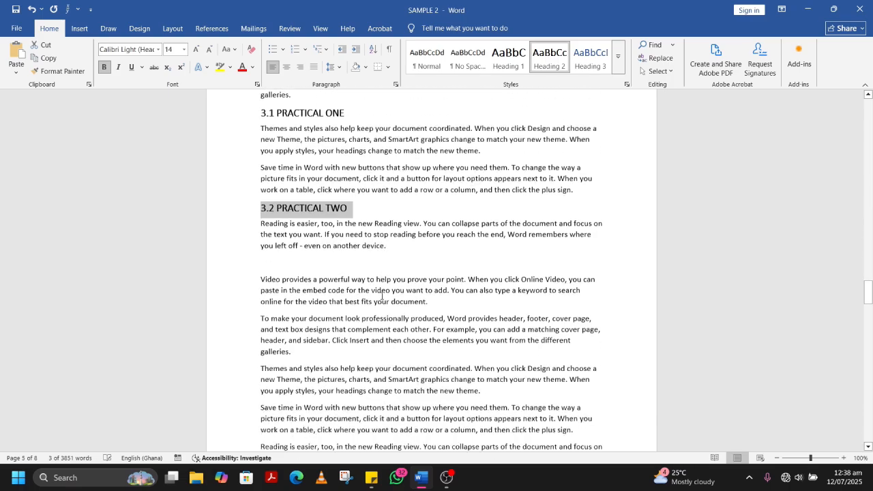
{"action": "scroll", "coordinate": [382, 296], "scroll_direction": "down", "scroll_amount": 9}
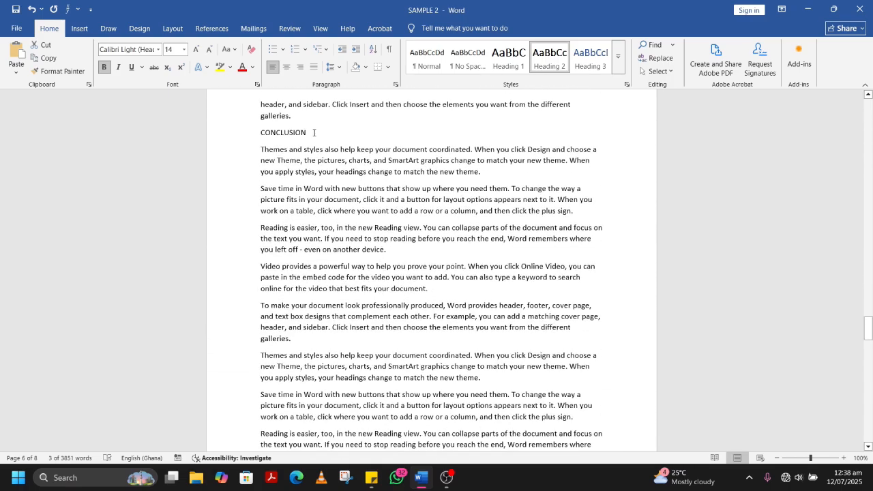
{"action": "double_click", "coordinate": [306, 133]}
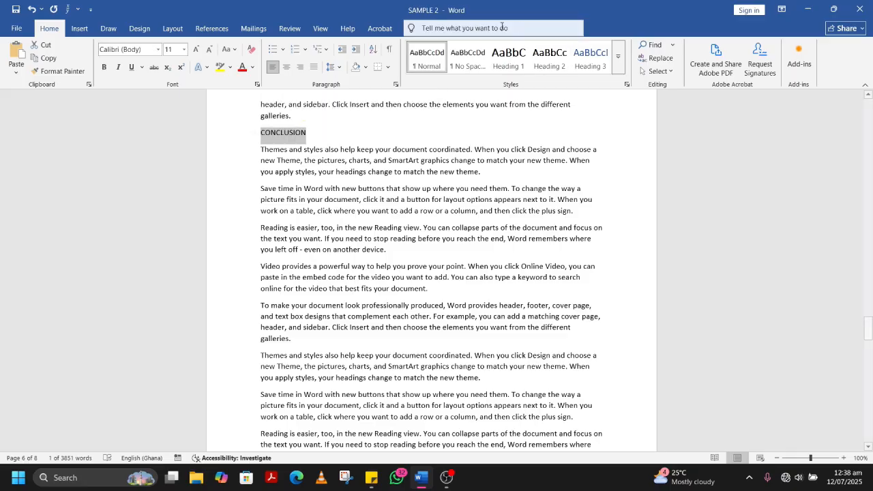
{"action": "left_click", "coordinate": [516, 66]}
Apply the Heading 1 style to the "REFERENCES" line.
{"action": "scroll", "coordinate": [404, 207], "scroll_direction": "down", "scroll_amount": 5}
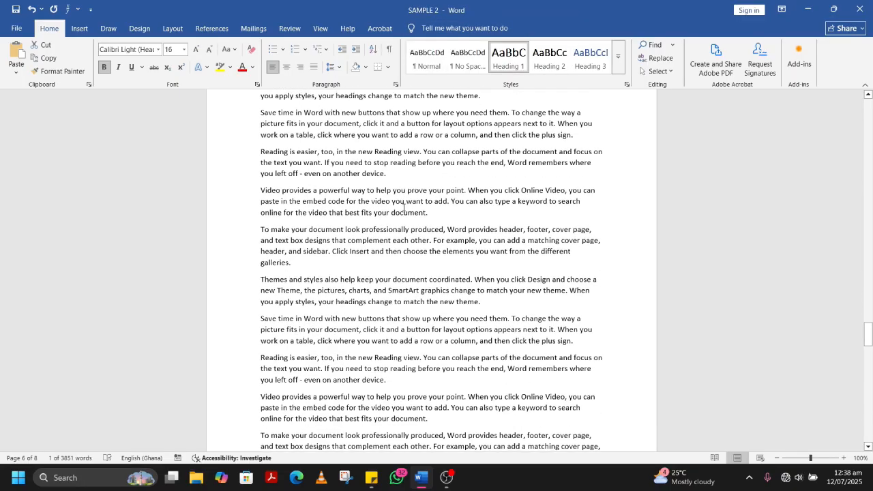
{"action": "scroll", "coordinate": [404, 206], "scroll_direction": "down", "scroll_amount": 5}
{"action": "scroll", "coordinate": [350, 173], "scroll_direction": "up", "scroll_amount": 1}
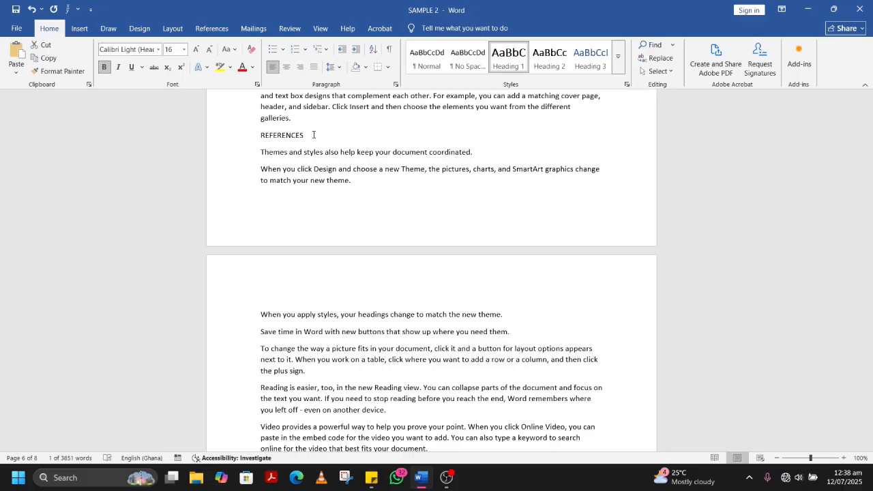
{"action": "left_click_drag", "start_coordinate": [313, 135], "coordinate": [256, 143]}
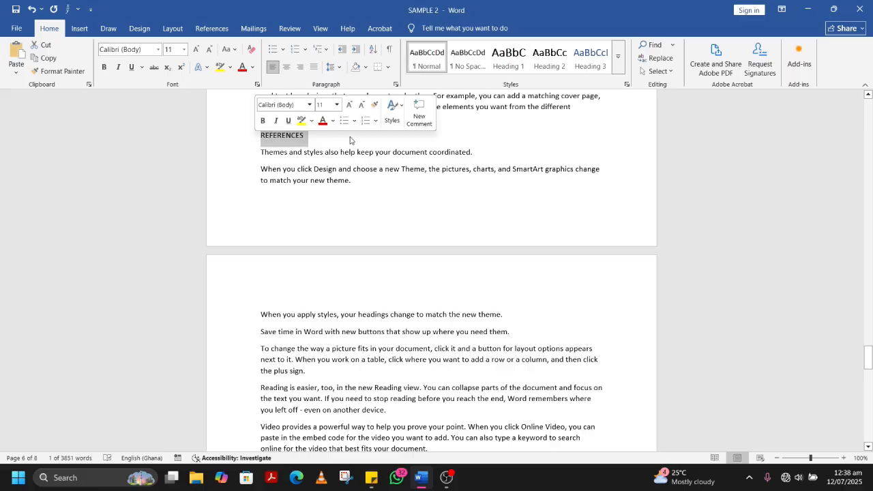
{"action": "left_click", "coordinate": [508, 58]}
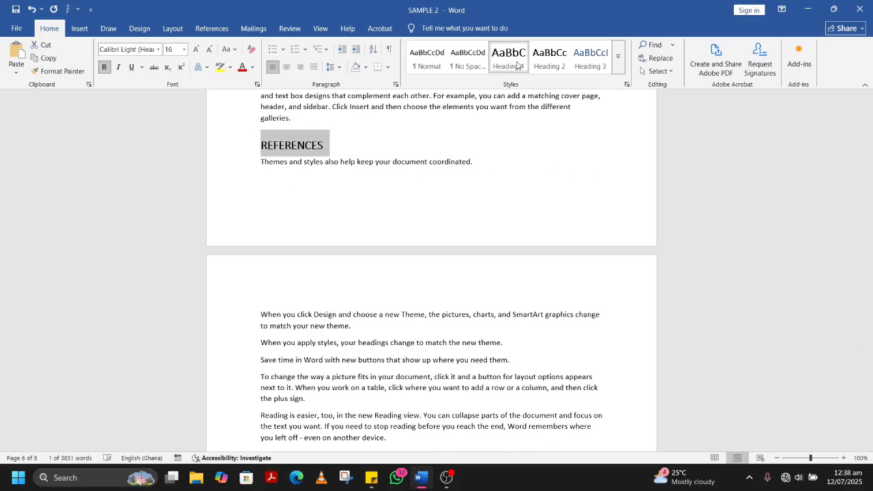
Check the remaining pages for unstyled headings and review the styled ones back to the cover page.
{"action": "scroll", "coordinate": [409, 246], "scroll_direction": "down", "scroll_amount": 8}
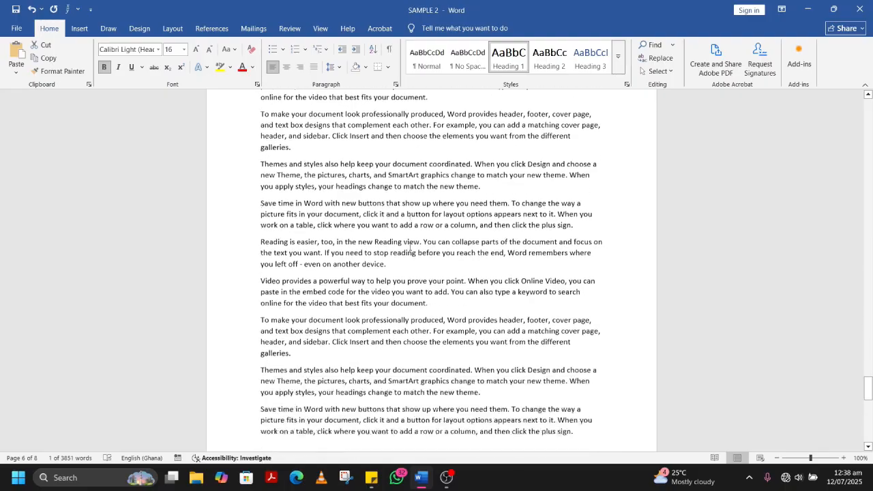
{"action": "scroll", "coordinate": [410, 246], "scroll_direction": "down", "scroll_amount": 15}
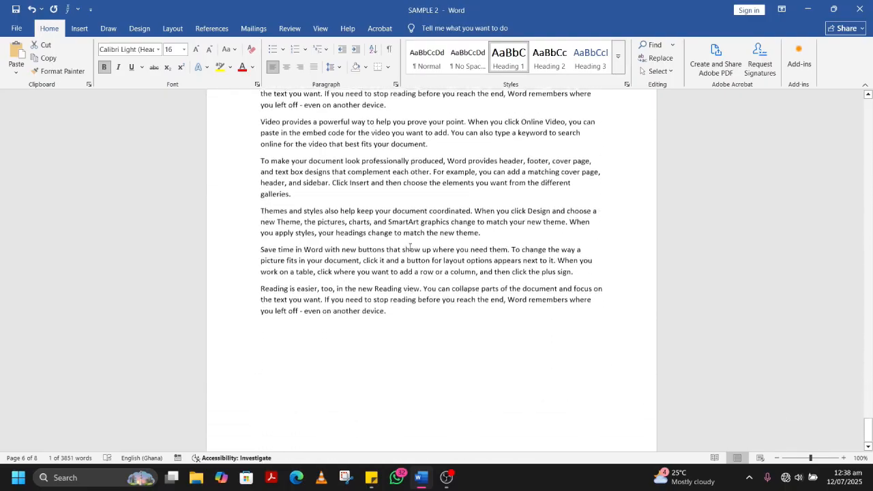
{"action": "scroll", "coordinate": [410, 246], "scroll_direction": "up", "scroll_amount": 15}
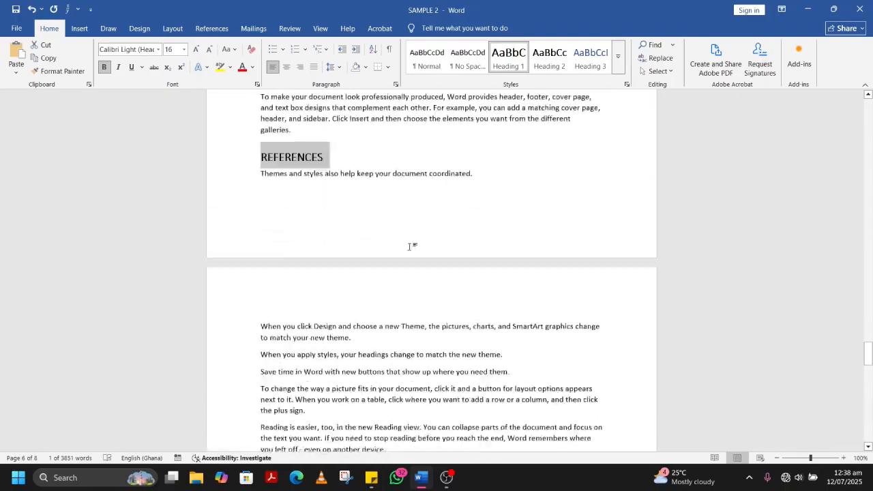
{"action": "scroll", "coordinate": [410, 247], "scroll_direction": "up", "scroll_amount": 20}
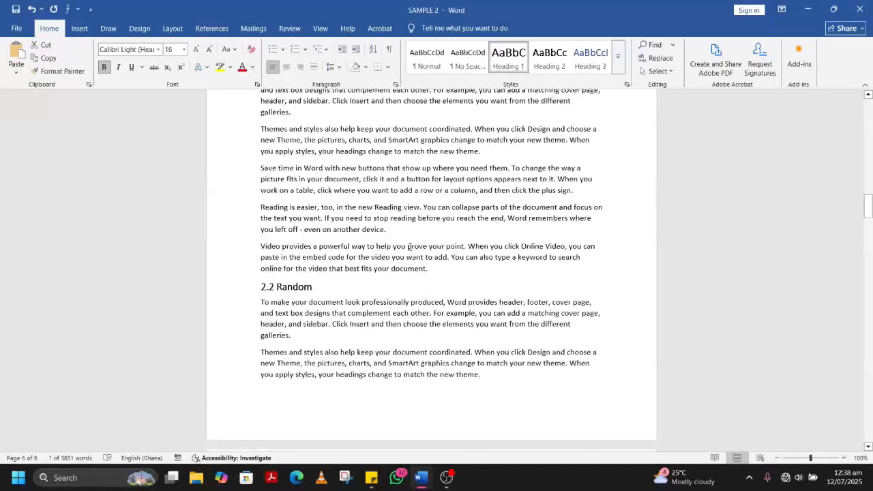
{"action": "scroll", "coordinate": [410, 246], "scroll_direction": "up", "scroll_amount": 15}
{"action": "scroll", "coordinate": [410, 247], "scroll_direction": "down", "scroll_amount": 9}
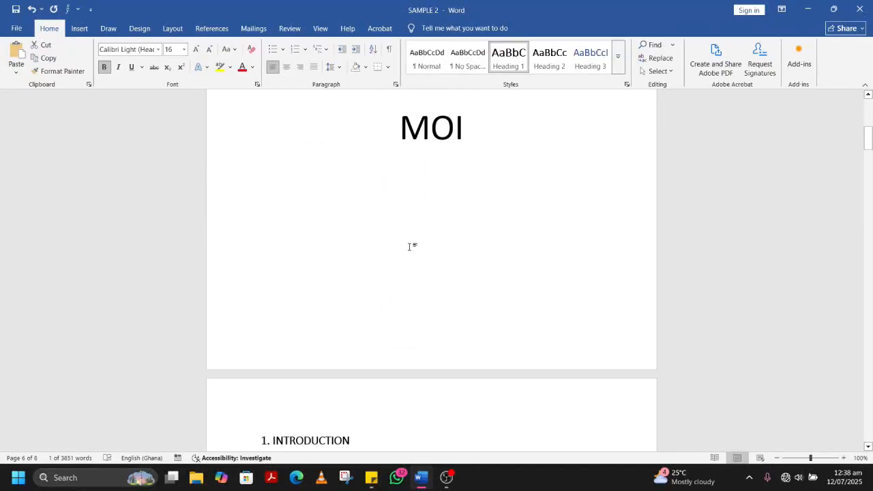
Insert a blank page between the cover page and the "1. INTRODUCTION" page.
{"action": "scroll", "coordinate": [410, 246], "scroll_direction": "down", "scroll_amount": 1}
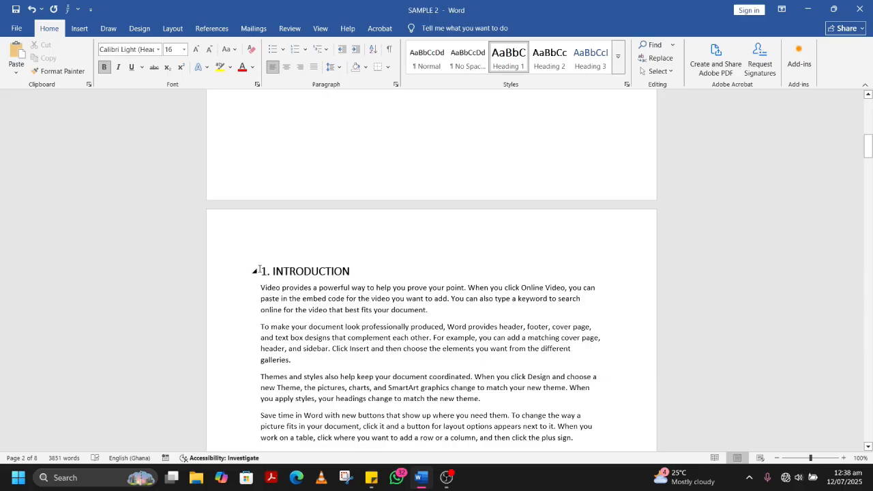
{"action": "key", "text": "Up"}
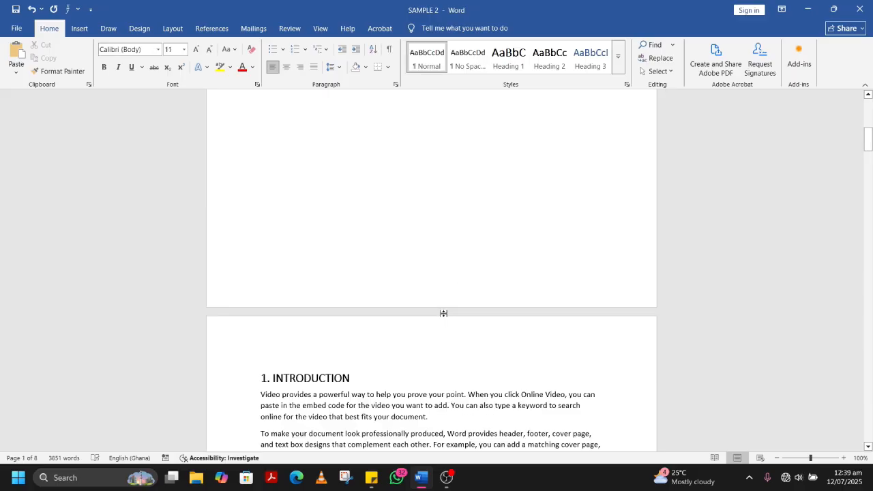
{"action": "scroll", "coordinate": [444, 314], "scroll_direction": "up", "scroll_amount": 3}
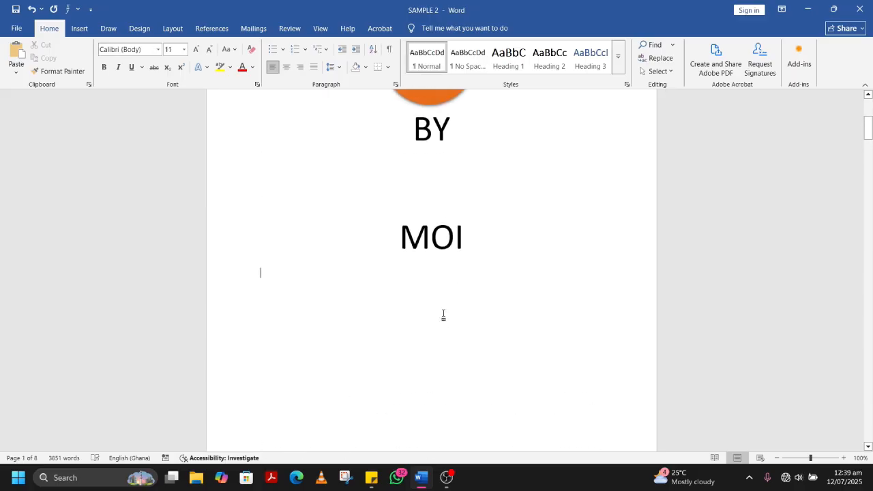
{"action": "scroll", "coordinate": [444, 315], "scroll_direction": "down", "scroll_amount": 3}
{"action": "scroll", "coordinate": [443, 316], "scroll_direction": "up", "scroll_amount": 3}
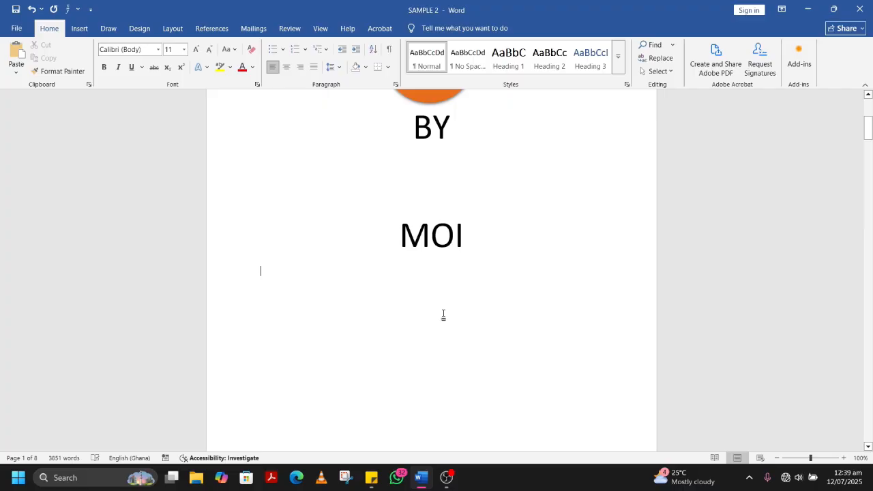
{"action": "scroll", "coordinate": [444, 316], "scroll_direction": "down", "scroll_amount": 1}
{"action": "scroll", "coordinate": [444, 312], "scroll_direction": "up", "scroll_amount": 2}
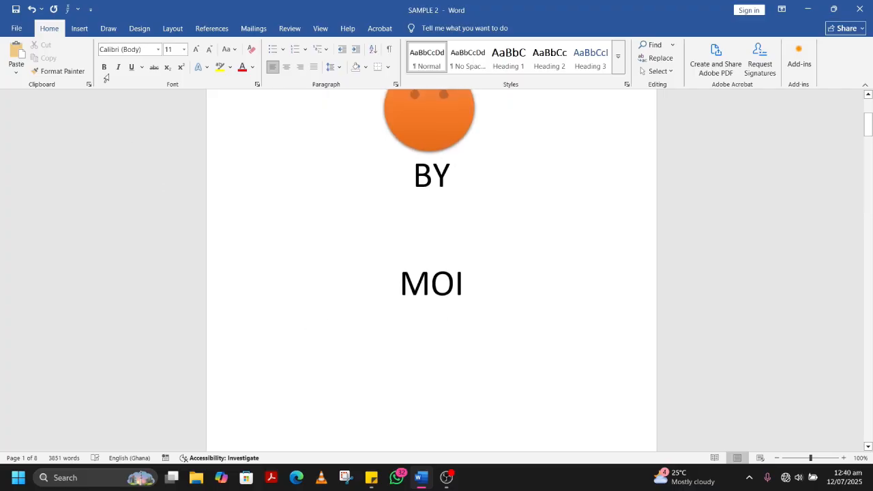
{"action": "left_click", "coordinate": [80, 28]}
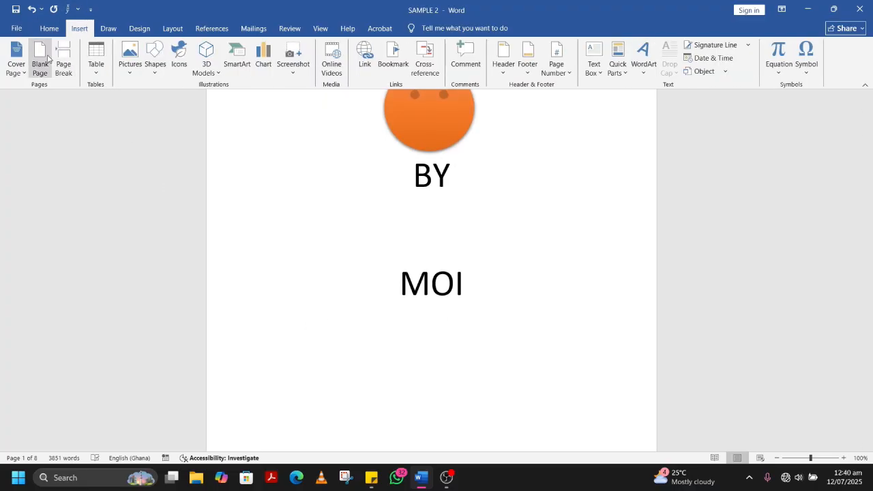
{"action": "scroll", "coordinate": [380, 287], "scroll_direction": "down", "scroll_amount": 6}
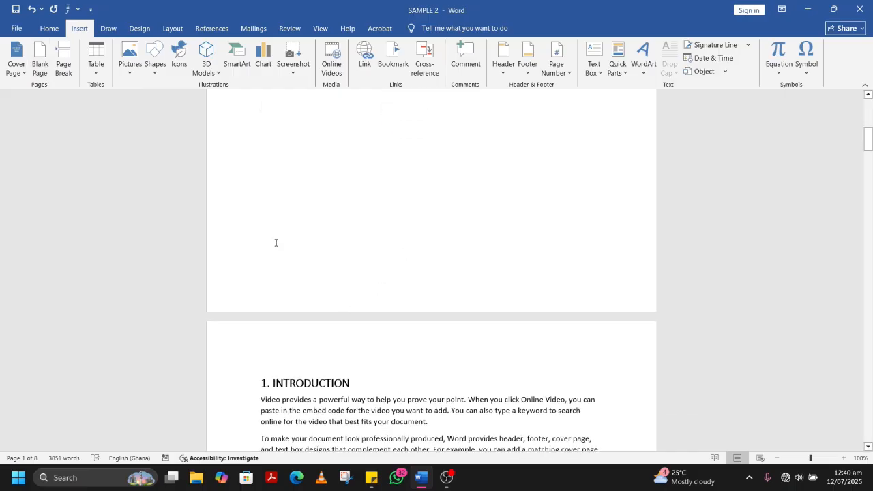
{"action": "left_click", "coordinate": [35, 58]}
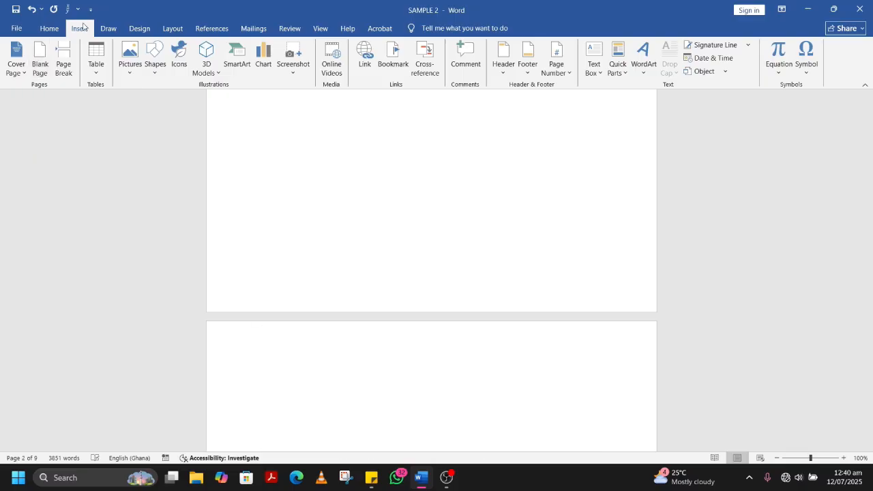
Insert the Automatic Table 1 table of contents on the blank page after the cover.
{"action": "scroll", "coordinate": [165, 147], "scroll_direction": "down", "scroll_amount": 5}
{"action": "scroll", "coordinate": [165, 146], "scroll_direction": "down", "scroll_amount": 3}
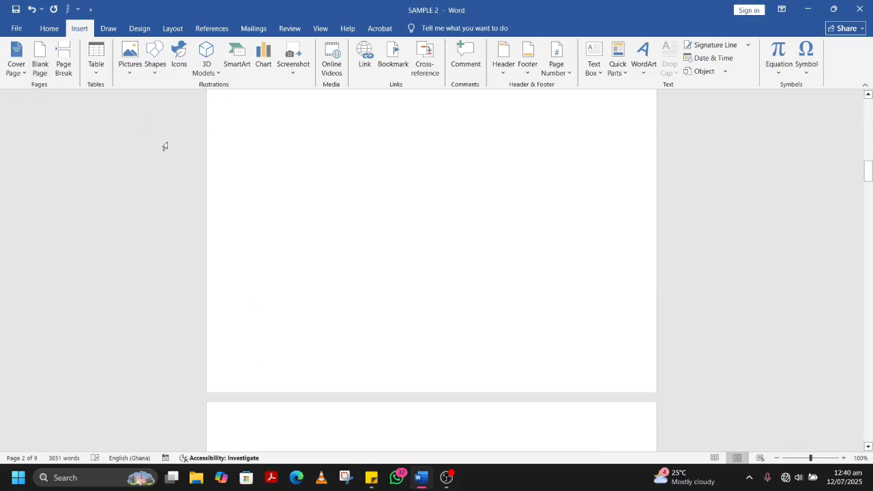
{"action": "scroll", "coordinate": [164, 147], "scroll_direction": "up", "scroll_amount": 5}
{"action": "scroll", "coordinate": [164, 147], "scroll_direction": "up", "scroll_amount": 7}
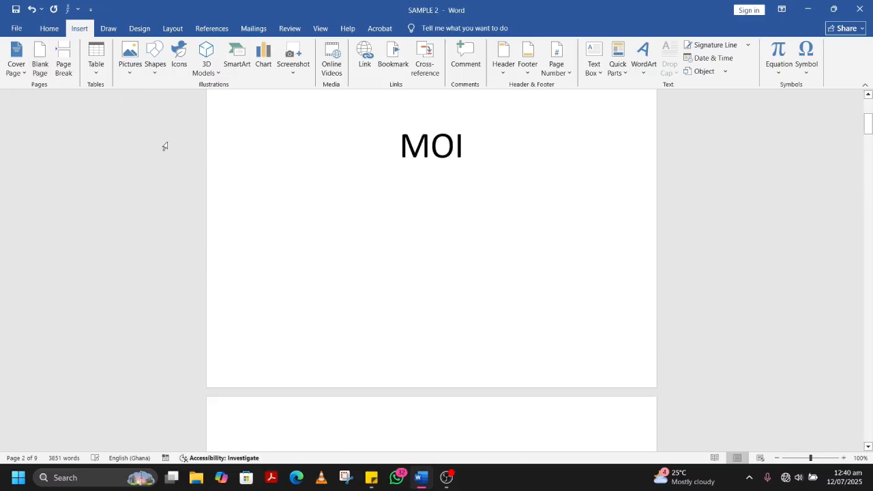
{"action": "scroll", "coordinate": [165, 147], "scroll_direction": "down", "scroll_amount": 6}
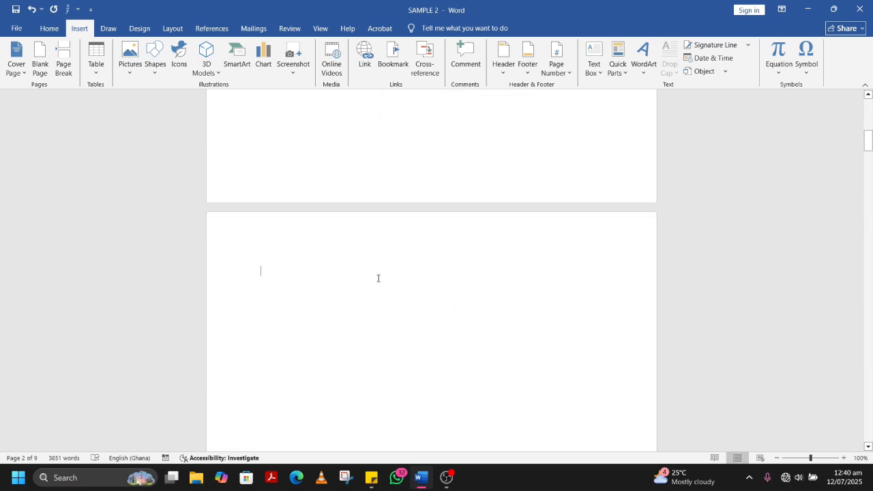
{"action": "left_click", "coordinate": [213, 29]}
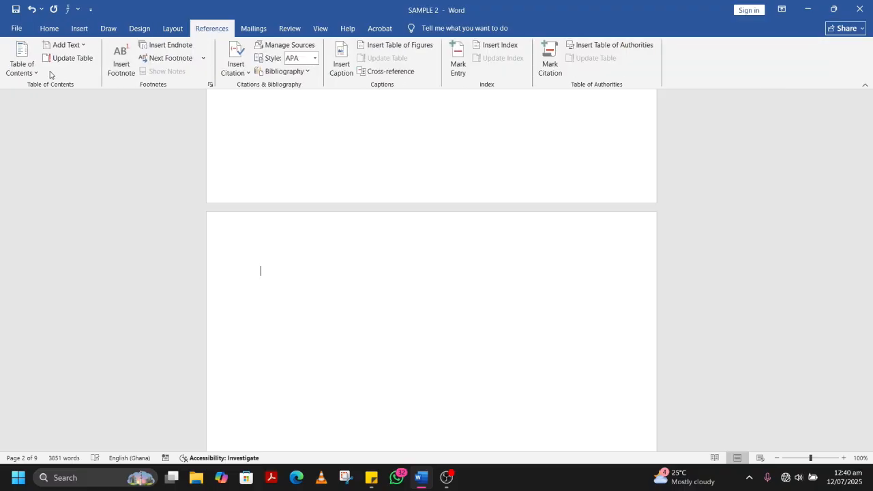
{"action": "left_click", "coordinate": [28, 74]}
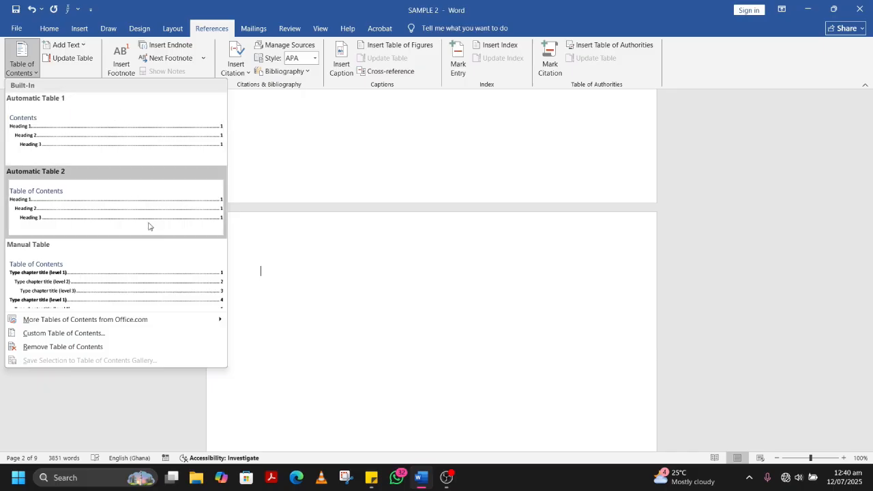
{"action": "left_click", "coordinate": [151, 137]}
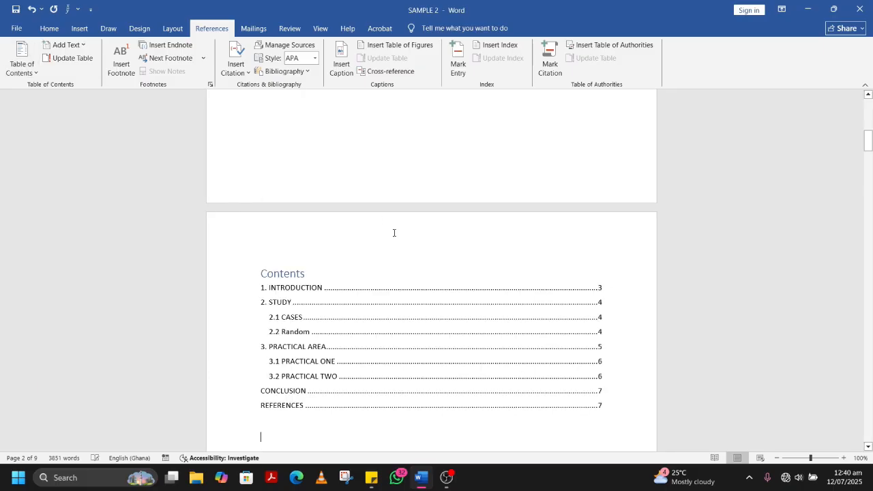
Review the table of contents entries and page numbers, and look through the pages that follow it.
{"action": "scroll", "coordinate": [394, 232], "scroll_direction": "down", "scroll_amount": 3}
{"action": "scroll", "coordinate": [394, 232], "scroll_direction": "up", "scroll_amount": 2}
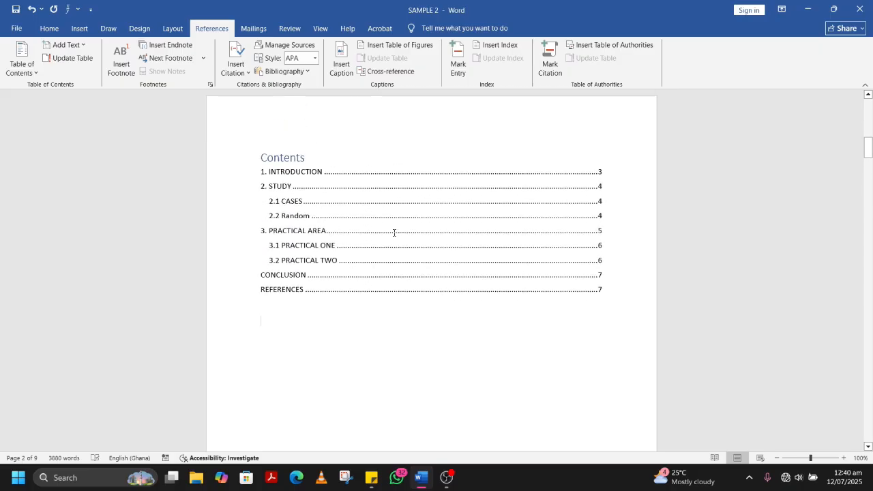
{"action": "scroll", "coordinate": [394, 232], "scroll_direction": "down", "scroll_amount": 3}
{"action": "scroll", "coordinate": [395, 232], "scroll_direction": "up", "scroll_amount": 4}
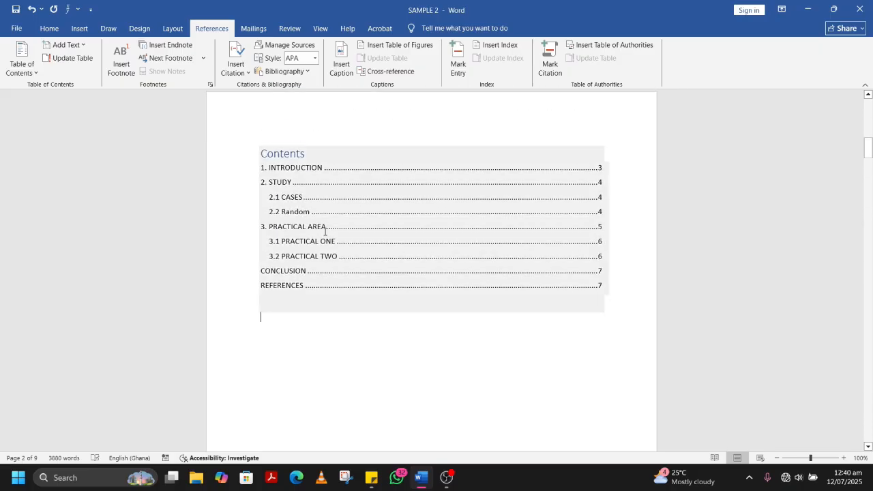
{"action": "mouse_move", "coordinate": [370, 287]}
{"action": "left_mouse_down"}
{"action": "mouse_move", "coordinate": [270, 157]}
{"action": "mouse_move", "coordinate": [262, 168]}
{"action": "mouse_move", "coordinate": [341, 287]}
{"action": "mouse_move", "coordinate": [372, 289]}
{"action": "left_mouse_up"}
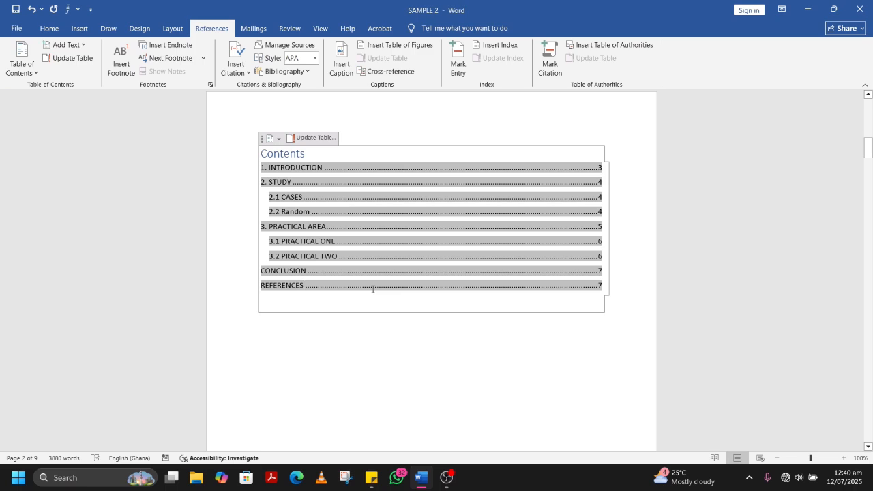
{"action": "left_click_drag", "start_coordinate": [325, 236], "coordinate": [368, 281]}
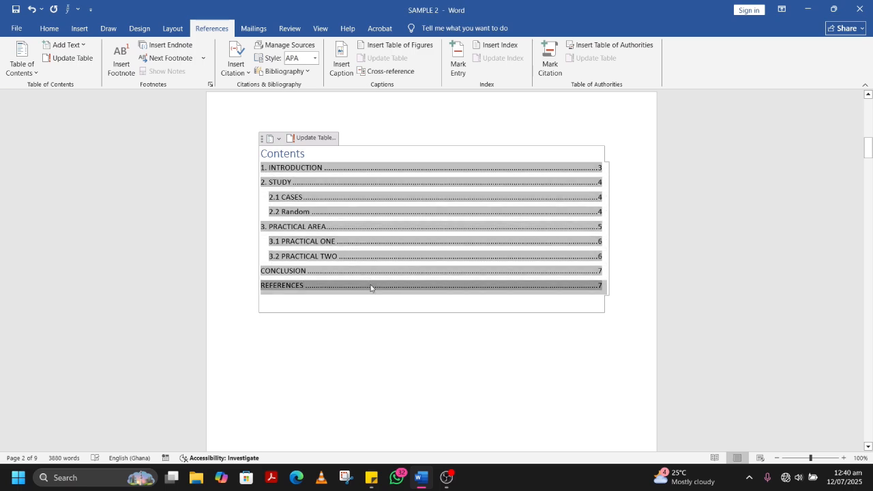
{"action": "left_click", "coordinate": [370, 285]}
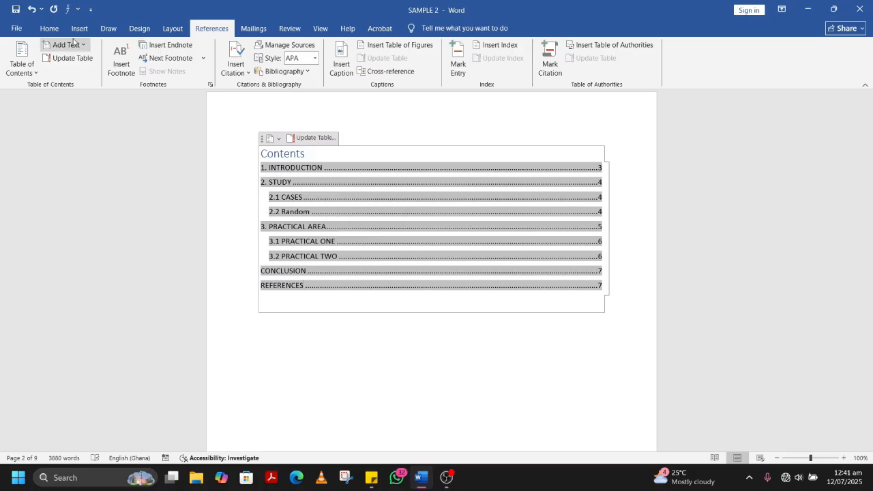
{"action": "left_click", "coordinate": [49, 28]}
{"action": "scroll", "coordinate": [318, 253], "scroll_direction": "down", "scroll_amount": 6}
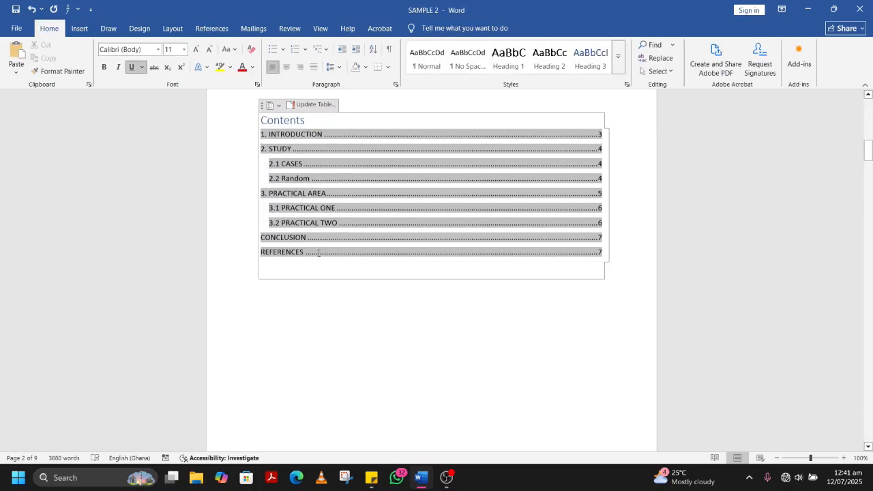
{"action": "scroll", "coordinate": [318, 253], "scroll_direction": "down", "scroll_amount": 15}
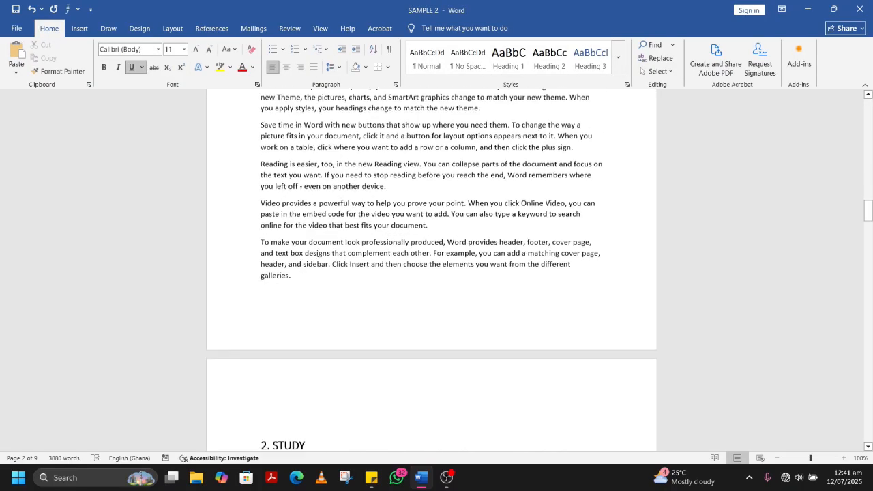
{"action": "scroll", "coordinate": [318, 253], "scroll_direction": "down", "scroll_amount": 15}
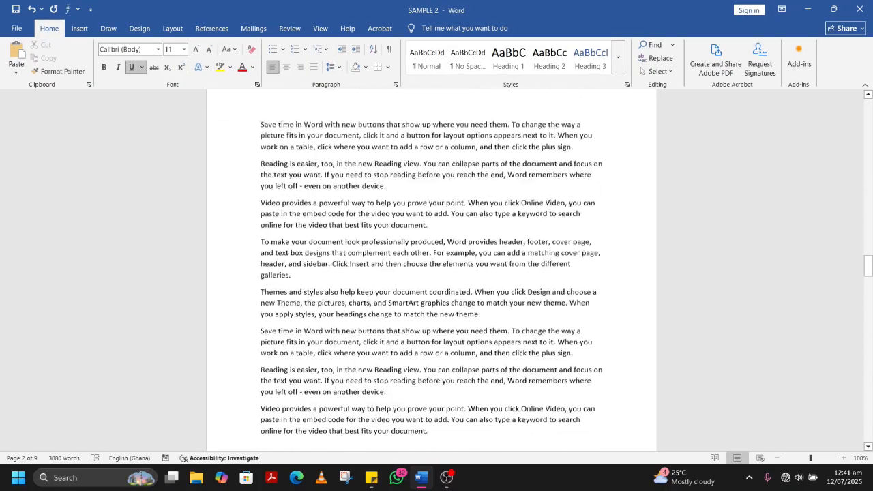
{"action": "scroll", "coordinate": [318, 253], "scroll_direction": "up", "scroll_amount": 20}
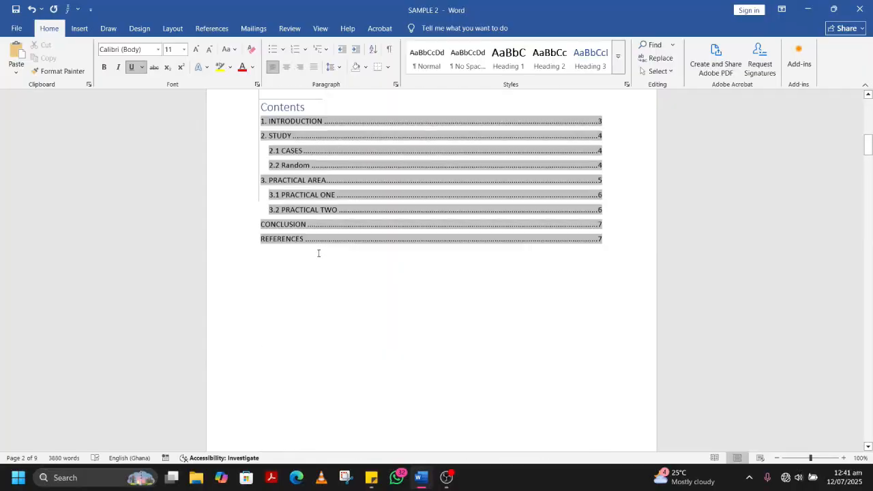
{"action": "scroll", "coordinate": [318, 253], "scroll_direction": "down", "scroll_amount": 6}
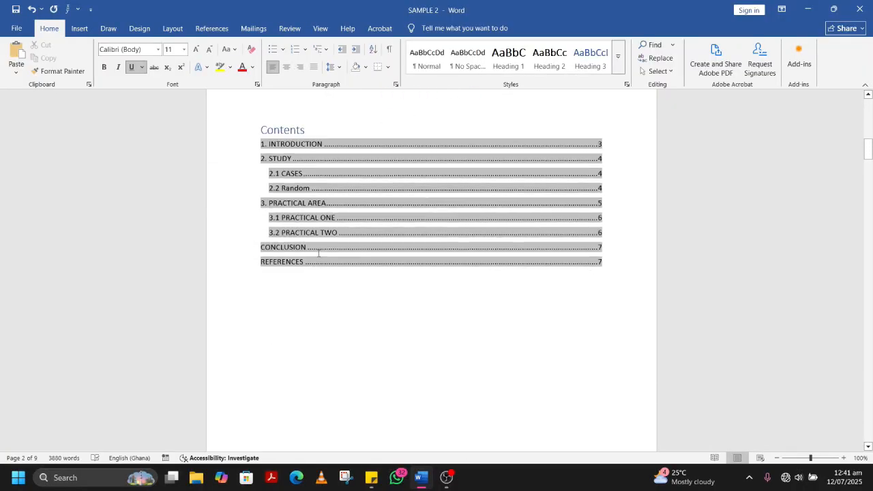
{"action": "scroll", "coordinate": [318, 253], "scroll_direction": "down", "scroll_amount": 10}
{"action": "scroll", "coordinate": [318, 253], "scroll_direction": "up", "scroll_amount": 8}
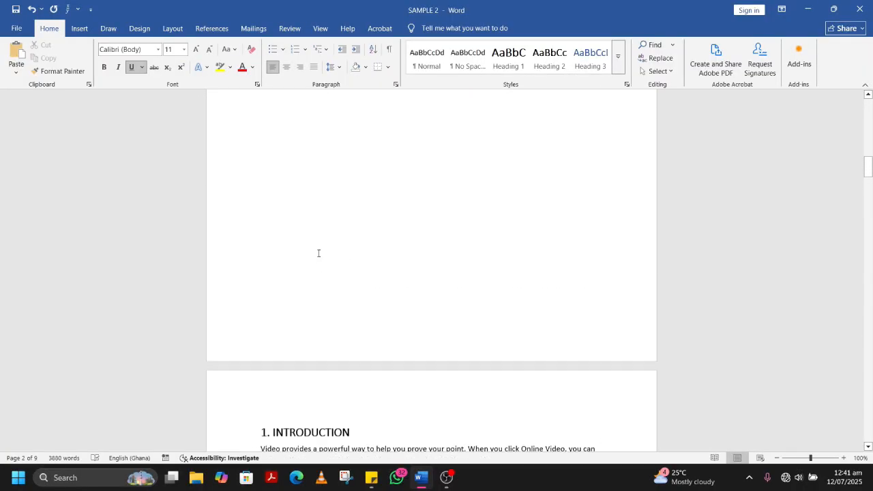
{"action": "scroll", "coordinate": [318, 253], "scroll_direction": "down", "scroll_amount": 3}
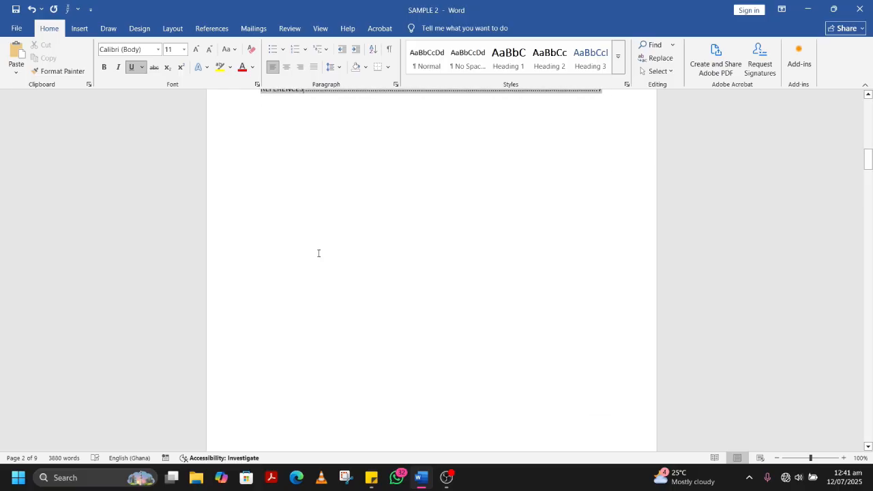
{"action": "scroll", "coordinate": [317, 253], "scroll_direction": "up", "scroll_amount": 4}
Insert a Next Page section break in the empty area below the table of contents.
{"action": "left_click", "coordinate": [402, 302]}
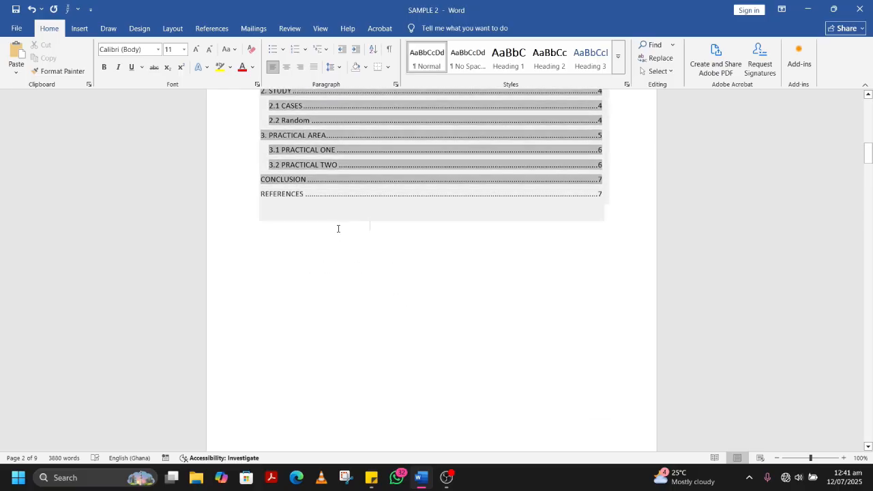
{"action": "scroll", "coordinate": [322, 162], "scroll_direction": "up", "scroll_amount": 3}
{"action": "scroll", "coordinate": [369, 255], "scroll_direction": "down", "scroll_amount": 4}
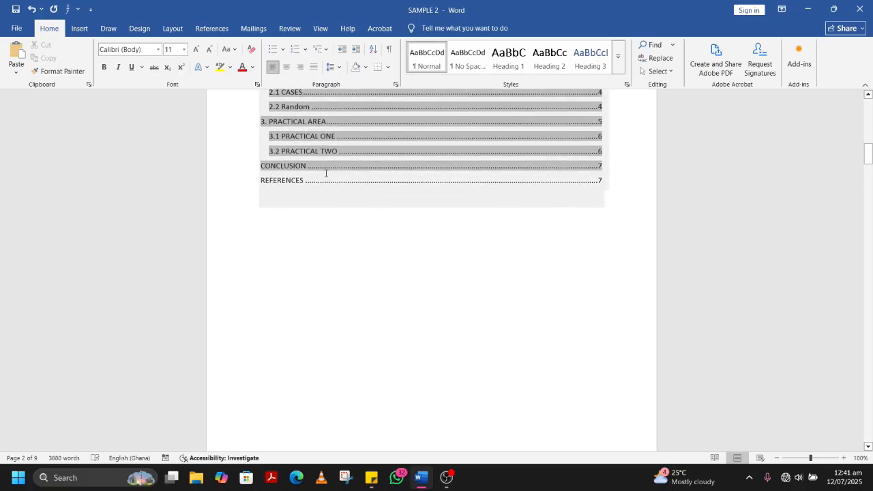
{"action": "left_click", "coordinate": [372, 232]}
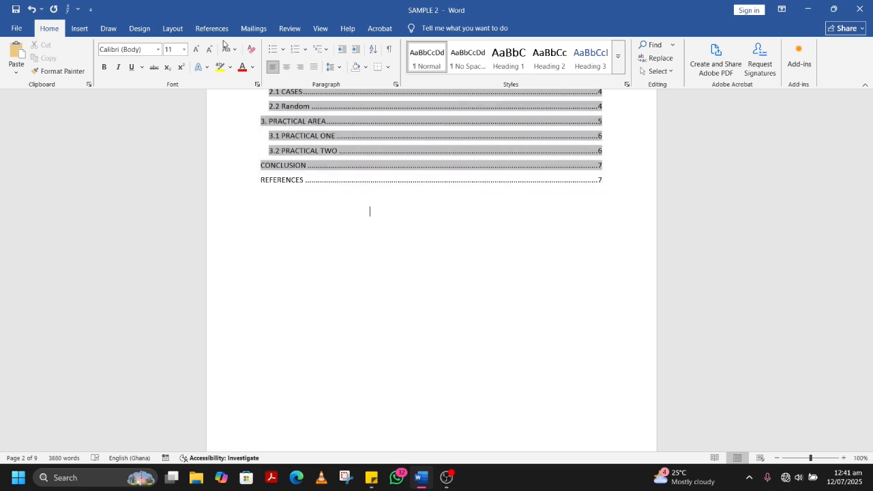
{"action": "left_click", "coordinate": [175, 29]}
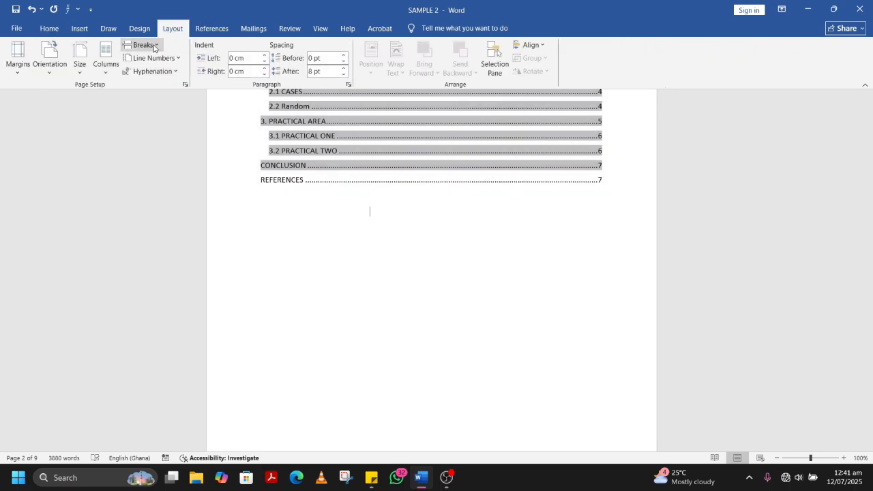
{"action": "left_click", "coordinate": [154, 46]}
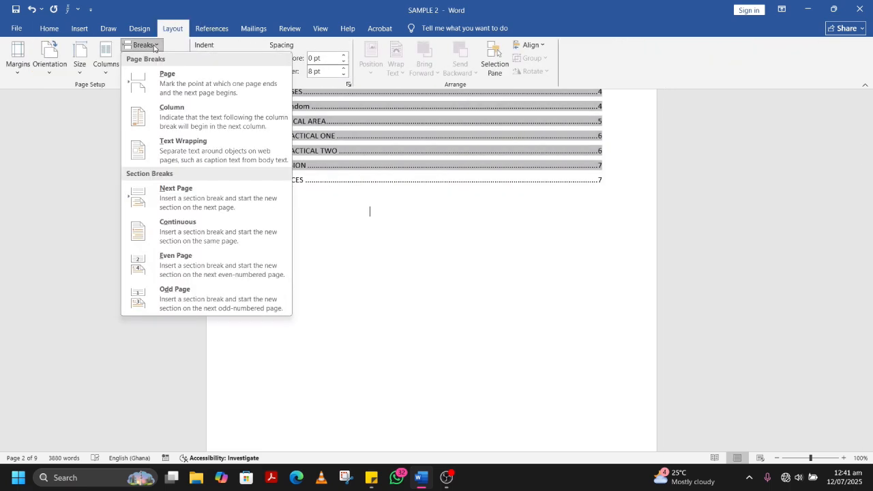
{"action": "left_click", "coordinate": [246, 202]}
Delete the empty paragraph above the "1. INTRODUCTION" heading.
{"action": "scroll", "coordinate": [410, 266], "scroll_direction": "down", "scroll_amount": 5}
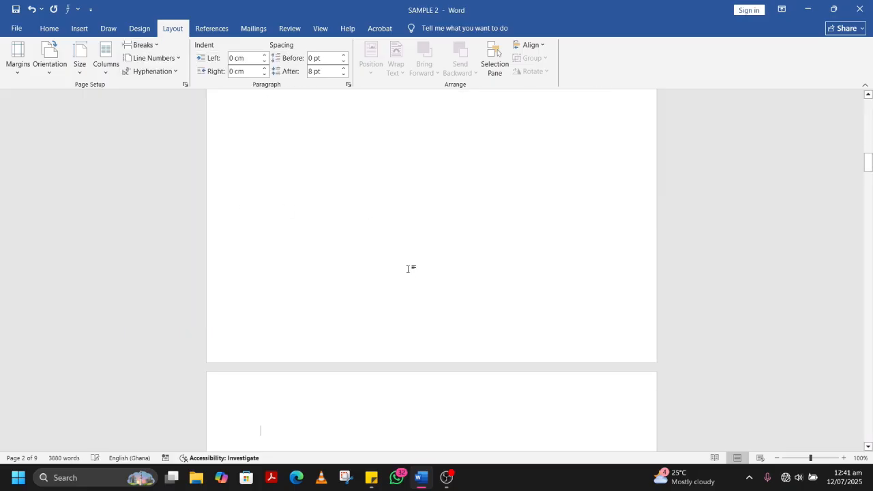
{"action": "scroll", "coordinate": [408, 269], "scroll_direction": "down", "scroll_amount": 1}
{"action": "scroll", "coordinate": [408, 269], "scroll_direction": "up", "scroll_amount": 5}
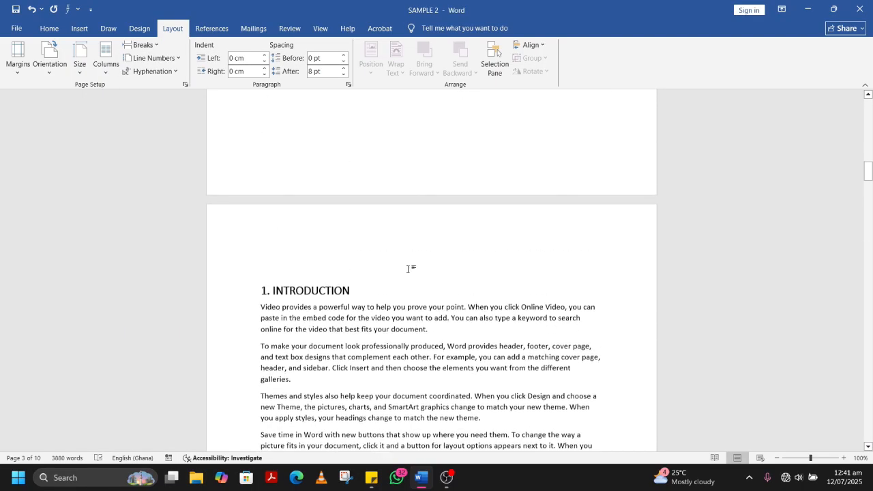
{"action": "scroll", "coordinate": [408, 269], "scroll_direction": "down", "scroll_amount": 5}
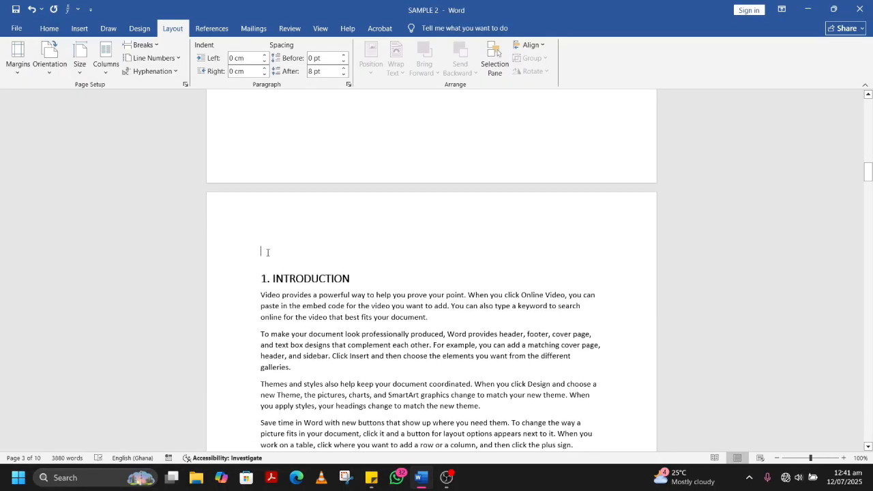
{"action": "key", "text": "Delete"}
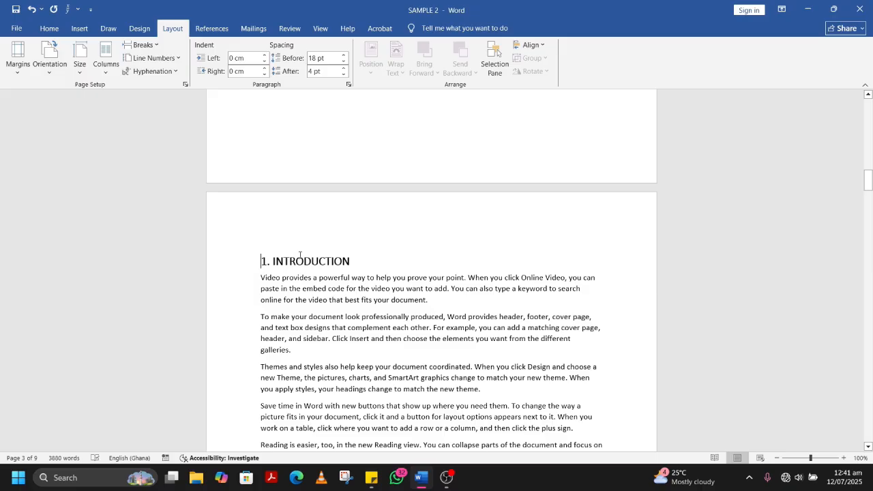
Check the page layout from the table of contents through the "1. INTRODUCTION" page to the "2. STUDY" page.
{"action": "scroll", "coordinate": [299, 254], "scroll_direction": "up", "scroll_amount": 8}
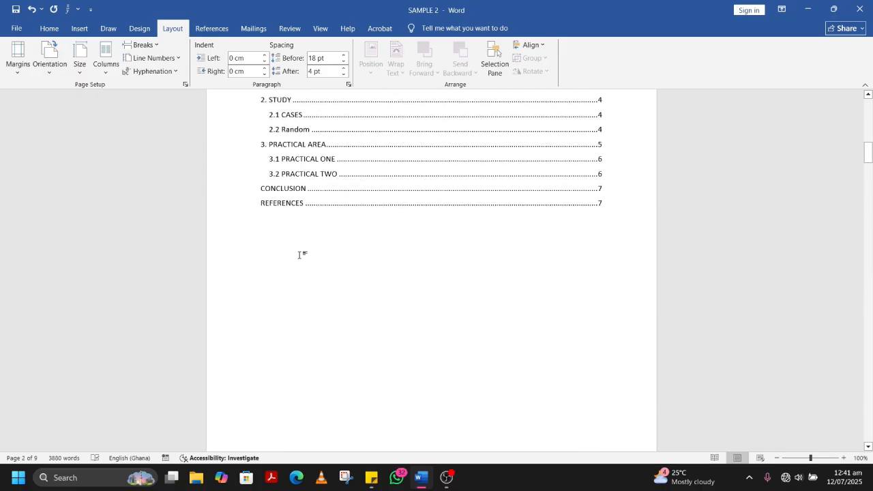
{"action": "scroll", "coordinate": [300, 254], "scroll_direction": "up", "scroll_amount": 3}
{"action": "scroll", "coordinate": [300, 254], "scroll_direction": "down", "scroll_amount": 11}
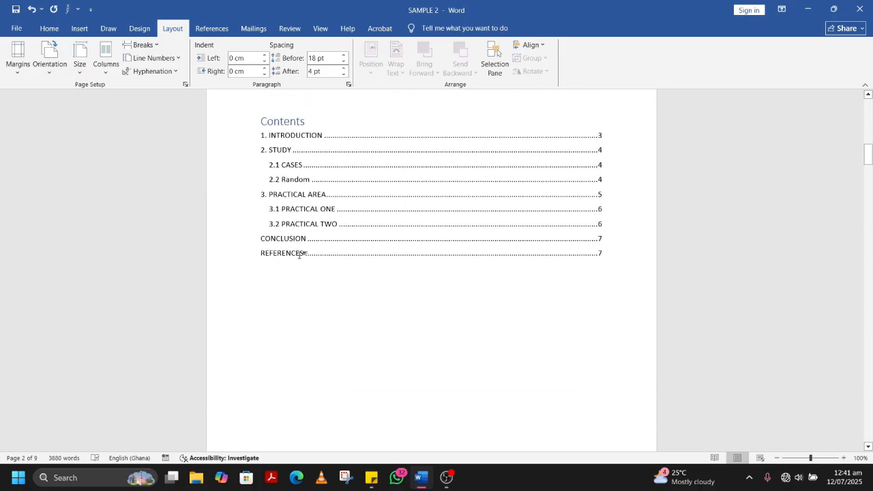
{"action": "scroll", "coordinate": [408, 195], "scroll_direction": "down", "scroll_amount": 8}
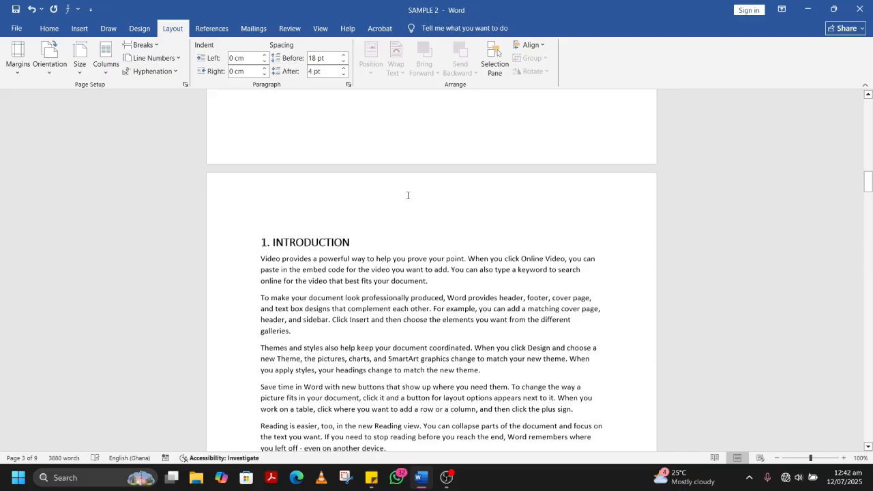
{"action": "scroll", "coordinate": [408, 195], "scroll_direction": "down", "scroll_amount": 7}
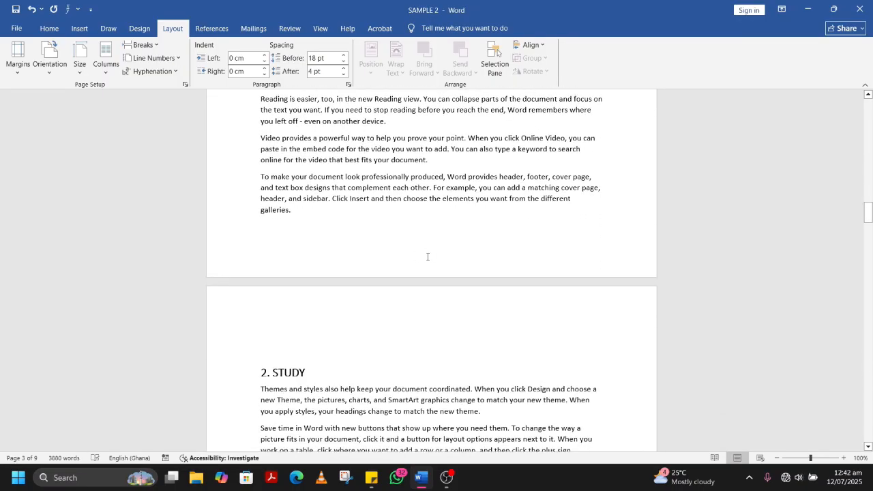
{"action": "scroll", "coordinate": [428, 256], "scroll_direction": "up", "scroll_amount": 14}
{"action": "scroll", "coordinate": [428, 257], "scroll_direction": "down", "scroll_amount": 13}
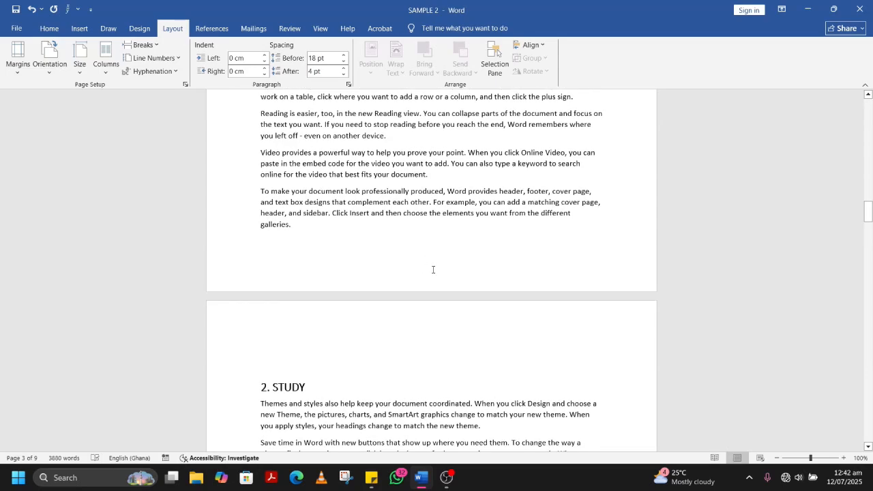
Open the footer of the "1. INTRODUCTION" page for editing.
{"action": "left_click", "coordinate": [88, 31]}
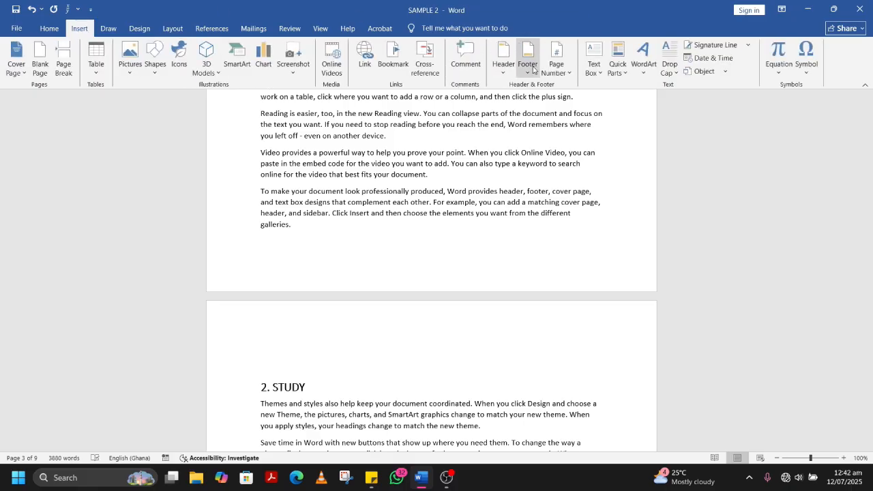
{"action": "left_click", "coordinate": [530, 70]}
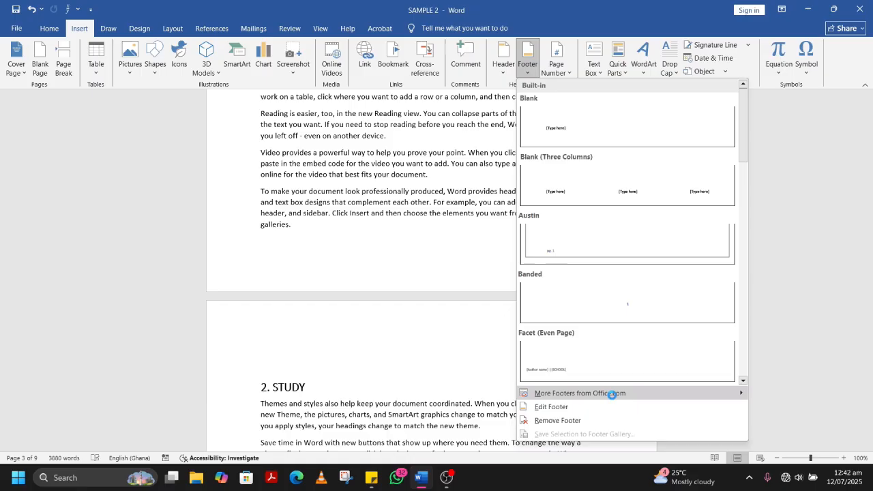
{"action": "left_click", "coordinate": [551, 407]}
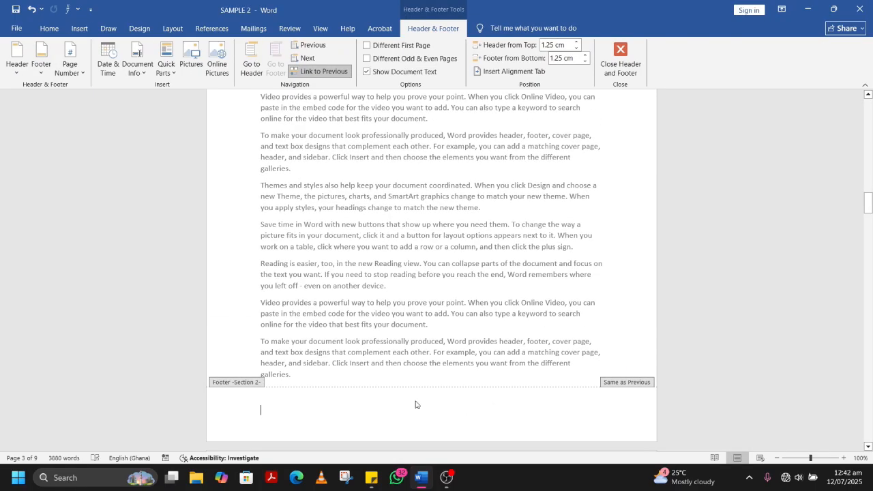
Insert a Plain Number 2 page number at the bottom of the page in the Section 2 footer.
{"action": "left_click", "coordinate": [65, 73]}
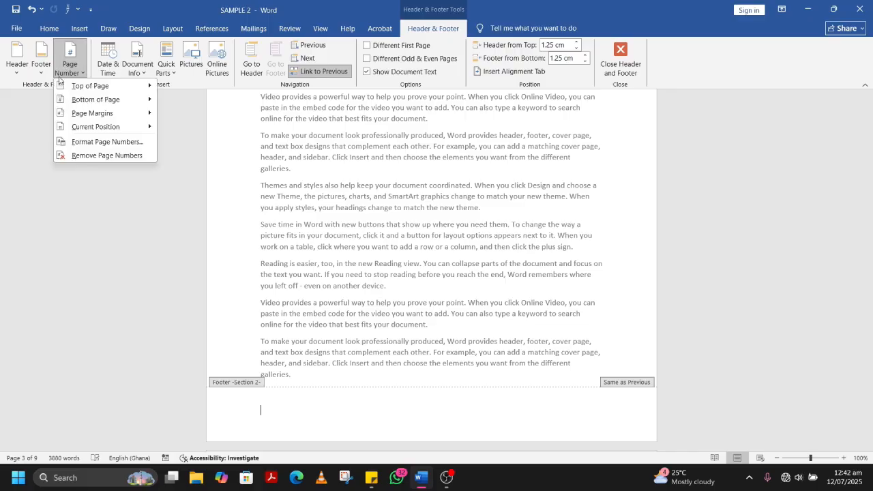
{"action": "mouse_move", "coordinate": [84, 103]}
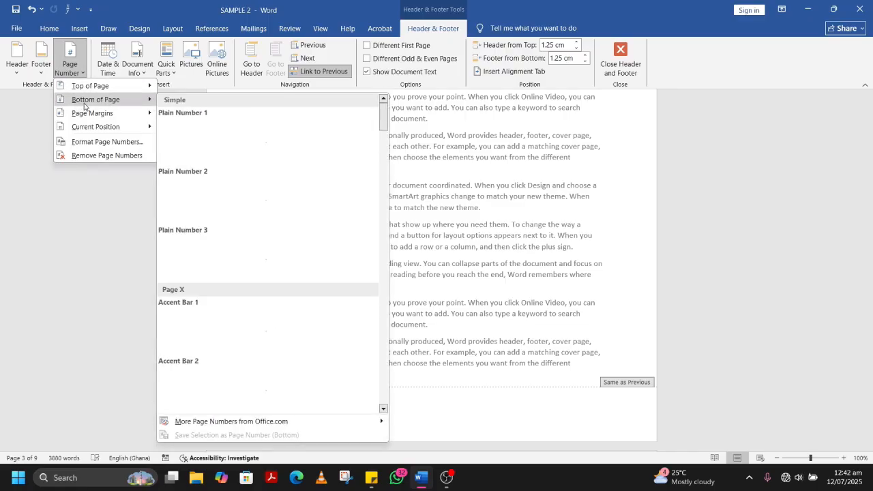
{"action": "left_click", "coordinate": [287, 200]}
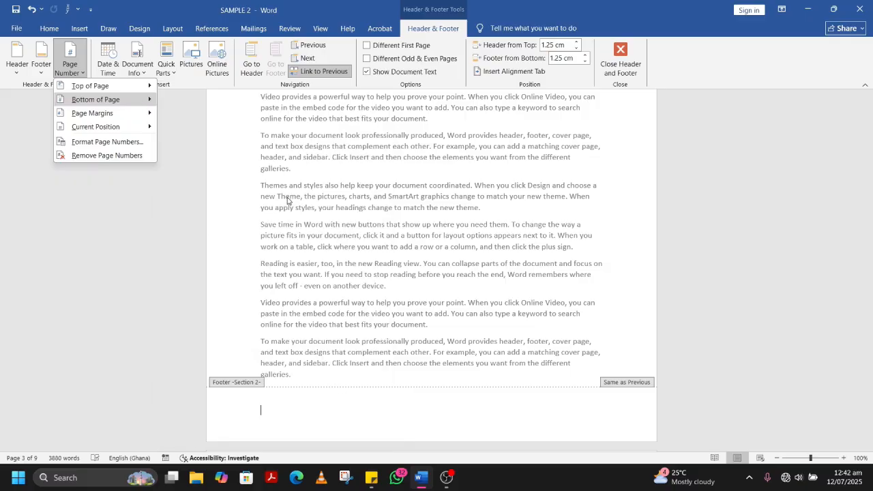
{"action": "left_click", "coordinate": [447, 403]}
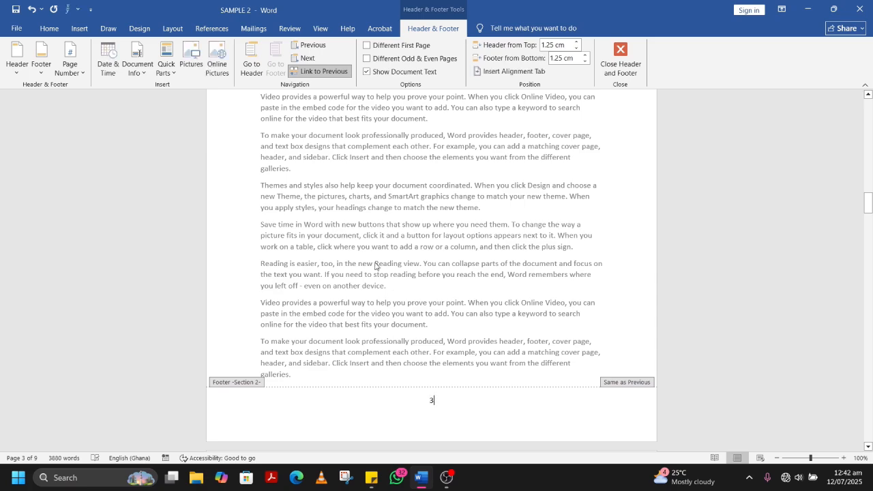
Unlink the Section 2 footer from the previous section.
{"action": "scroll", "coordinate": [447, 372], "scroll_direction": "up", "scroll_amount": 2}
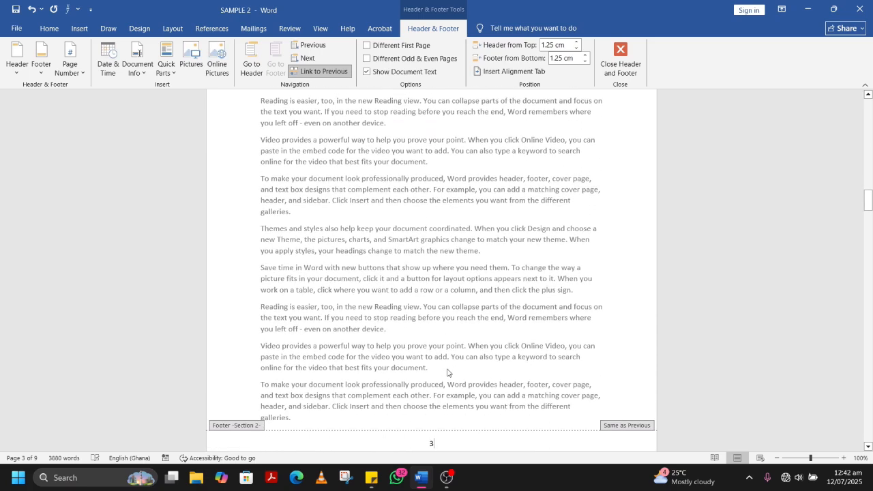
{"action": "scroll", "coordinate": [437, 333], "scroll_direction": "up", "scroll_amount": 10}
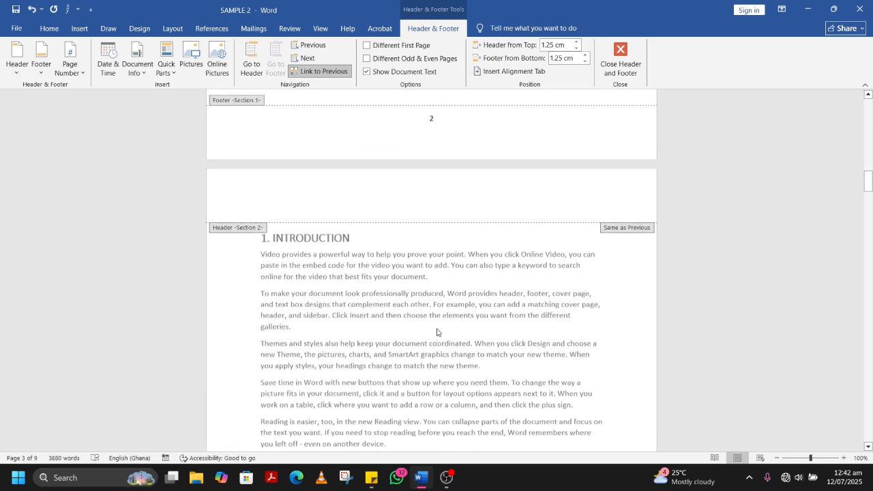
{"action": "scroll", "coordinate": [437, 328], "scroll_direction": "down", "scroll_amount": 10}
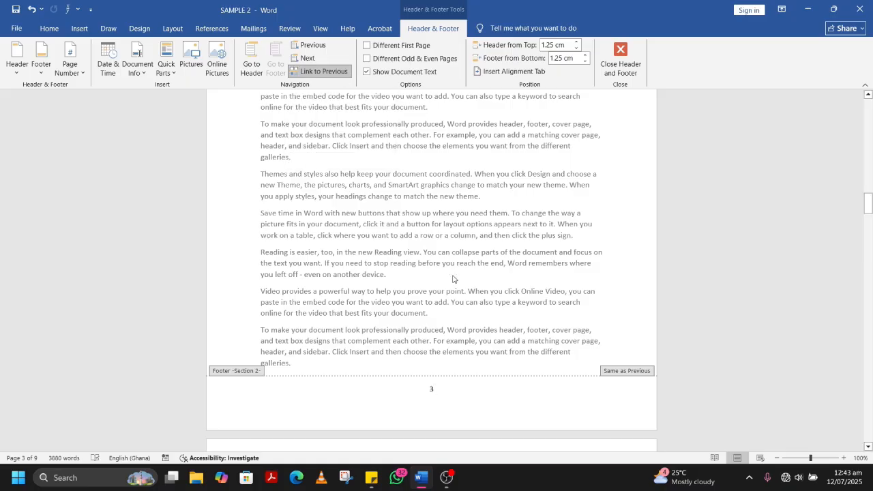
{"action": "left_click", "coordinate": [336, 72]}
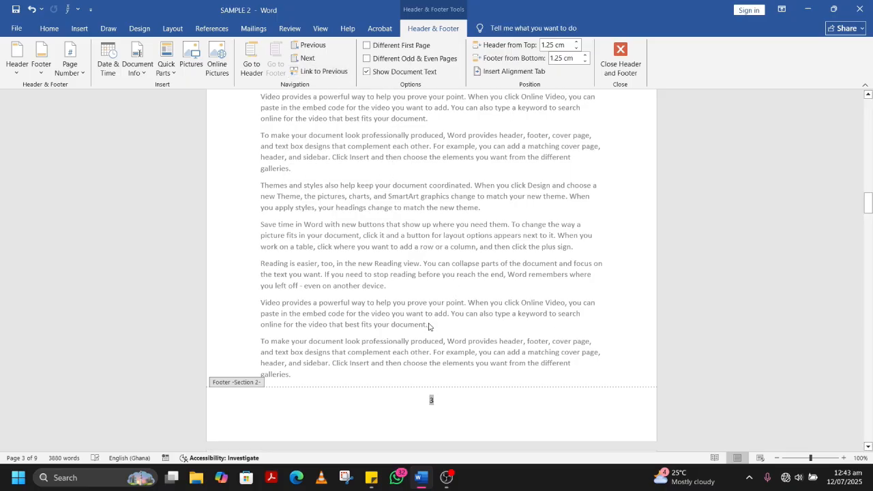
{"action": "double_click", "coordinate": [432, 401]}
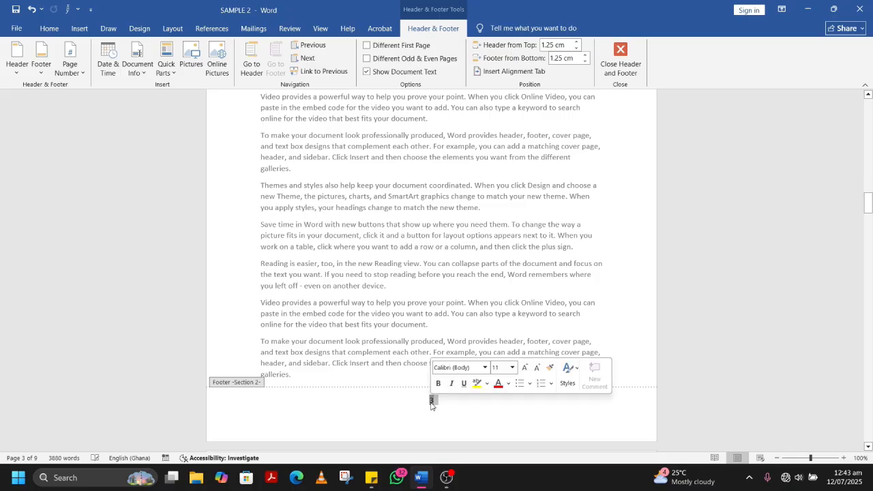
{"action": "left_click", "coordinate": [443, 402]}
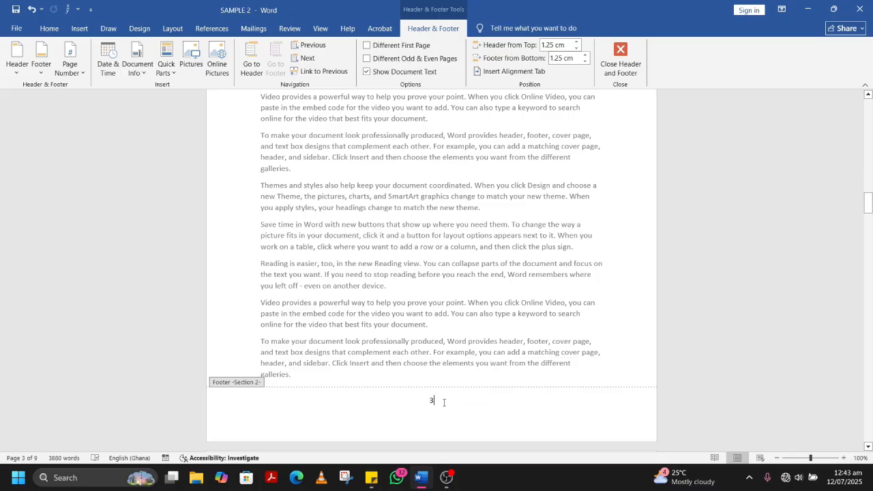
Set the page numbering of Section 2 to start at 1 instead of continuing from the previous section.
{"action": "left_click", "coordinate": [75, 74]}
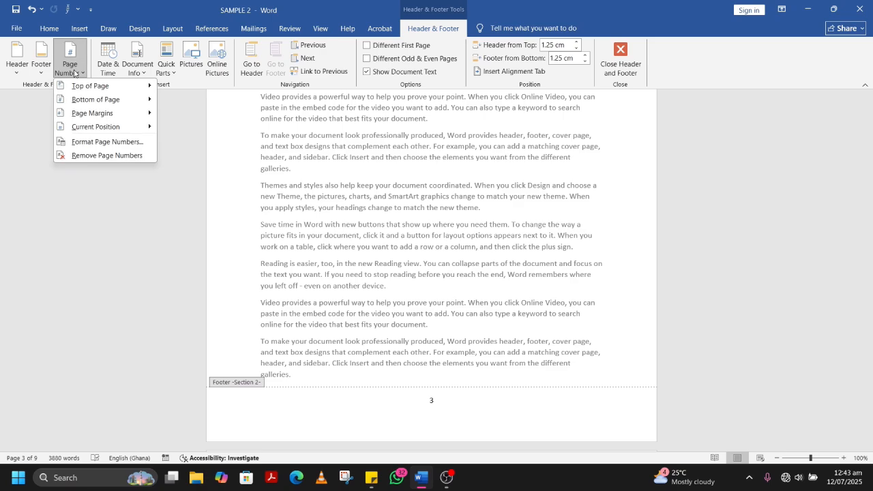
{"action": "left_click", "coordinate": [112, 142]}
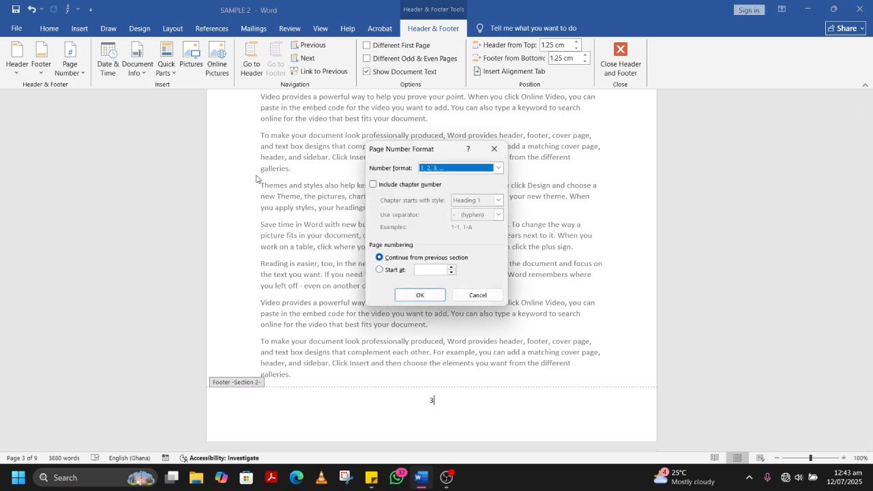
{"action": "left_click", "coordinate": [380, 270]}
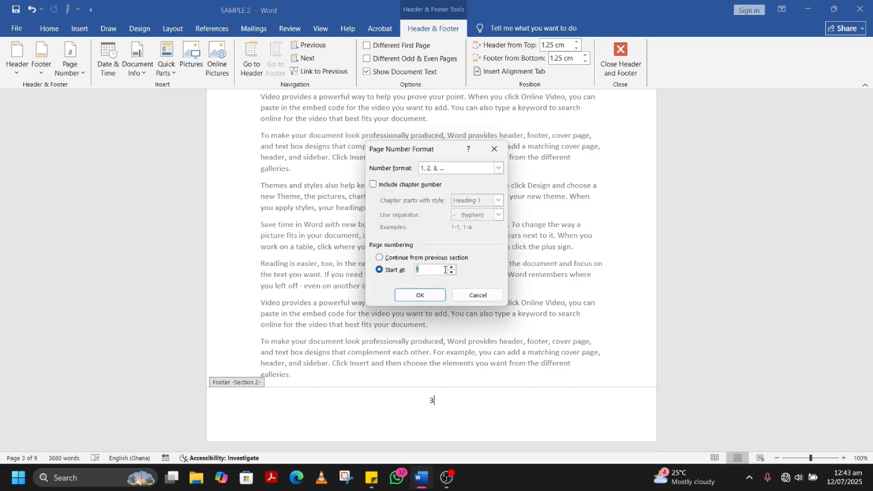
{"action": "type", "text": "1"}
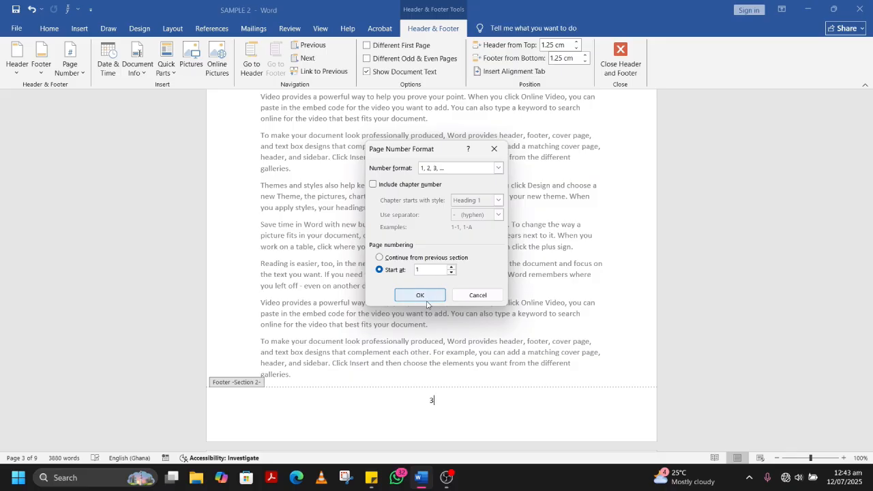
{"action": "left_click", "coordinate": [439, 299]}
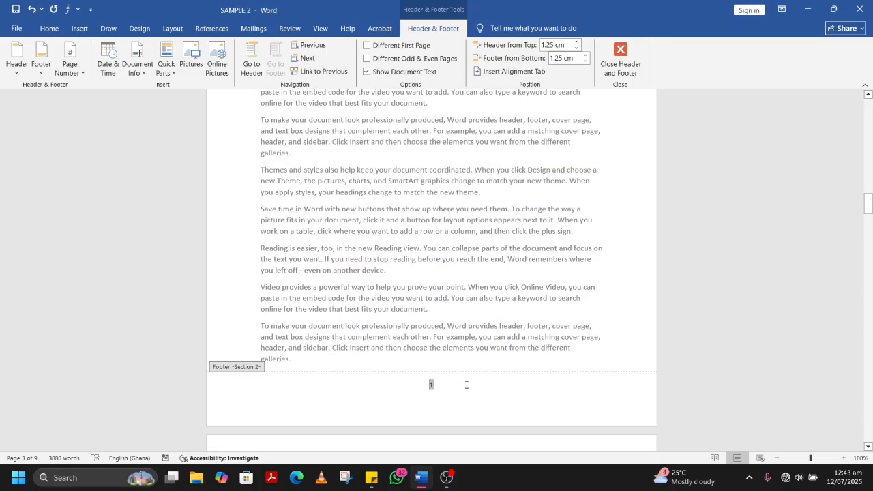
Check the footer page numbers from the introduction to "3. PRACTICAL AREA" and on the table of contents page.
{"action": "scroll", "coordinate": [466, 385], "scroll_direction": "down", "scroll_amount": 15}
{"action": "scroll", "coordinate": [467, 387], "scroll_direction": "down", "scroll_amount": 20}
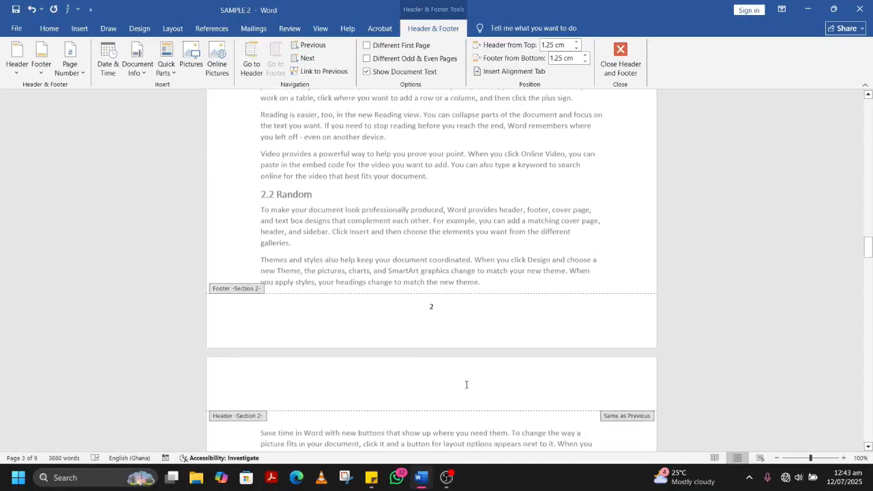
{"action": "scroll", "coordinate": [467, 387], "scroll_direction": "down", "scroll_amount": 15}
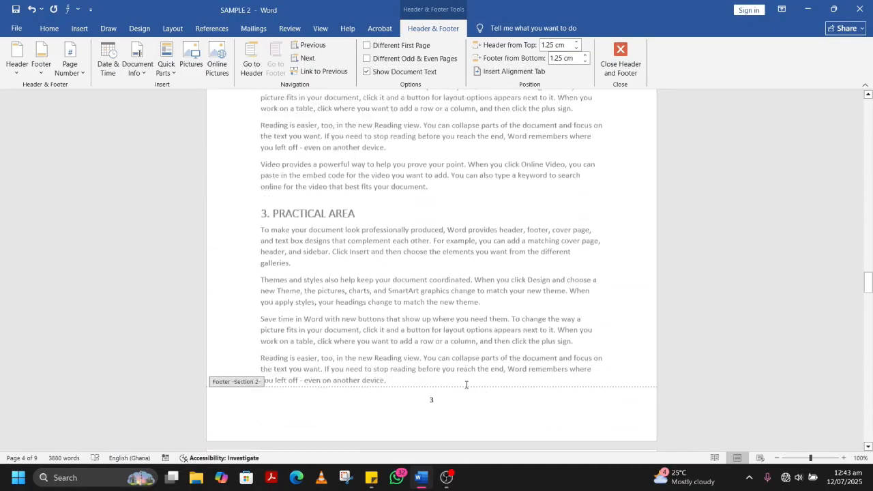
{"action": "scroll", "coordinate": [467, 388], "scroll_direction": "up", "scroll_amount": 15}
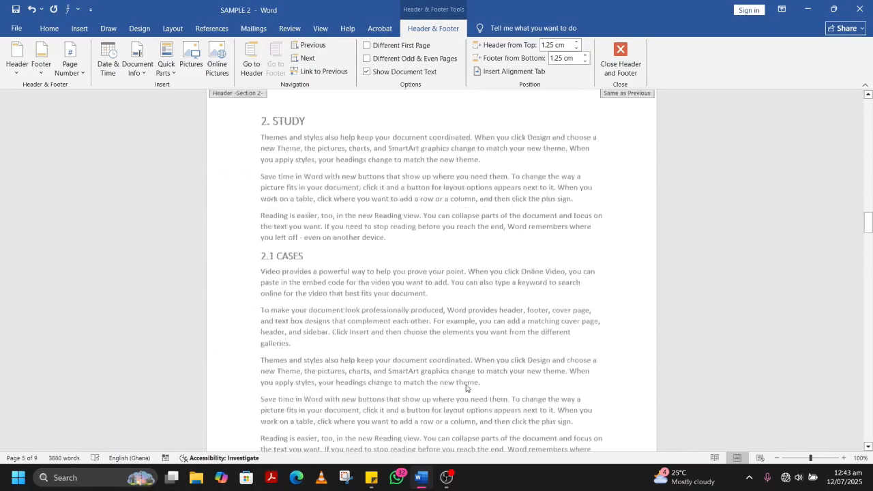
{"action": "scroll", "coordinate": [466, 388], "scroll_direction": "up", "scroll_amount": 10}
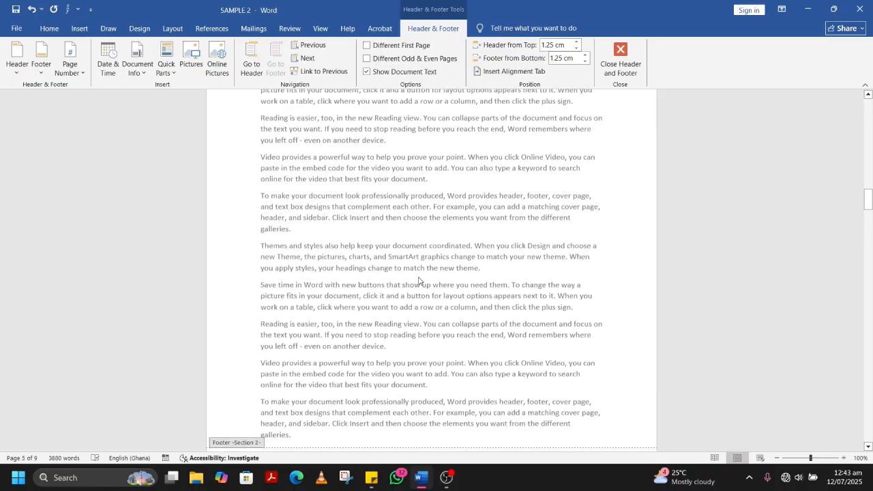
{"action": "scroll", "coordinate": [418, 279], "scroll_direction": "up", "scroll_amount": 5}
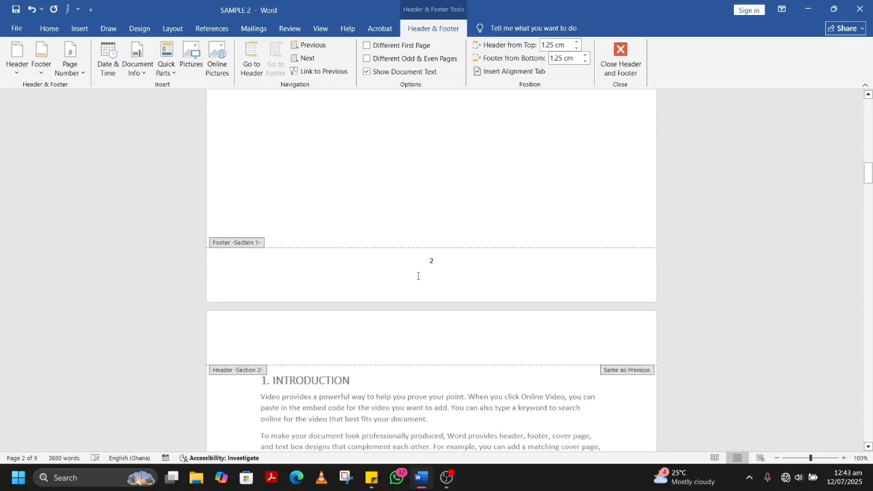
{"action": "scroll", "coordinate": [418, 275], "scroll_direction": "up", "scroll_amount": 1}
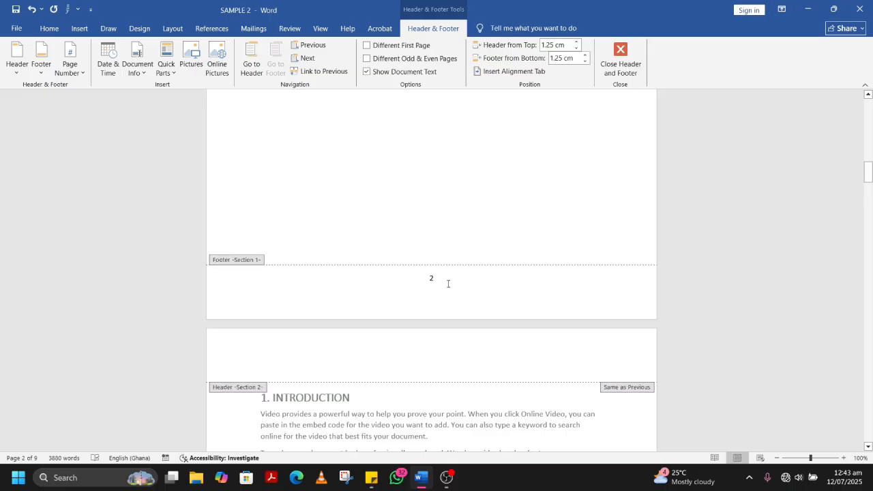
Delete the page number from the Section 1 footer on the table of contents page.
{"action": "left_click", "coordinate": [447, 286]}
{"action": "scroll", "coordinate": [438, 277], "scroll_direction": "up", "scroll_amount": 14}
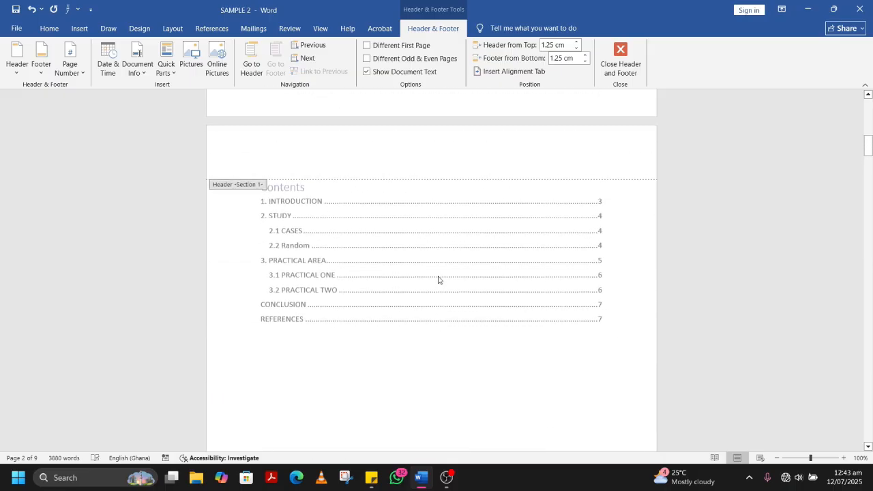
{"action": "scroll", "coordinate": [439, 276], "scroll_direction": "down", "scroll_amount": 15}
{"action": "scroll", "coordinate": [438, 276], "scroll_direction": "down", "scroll_amount": 1}
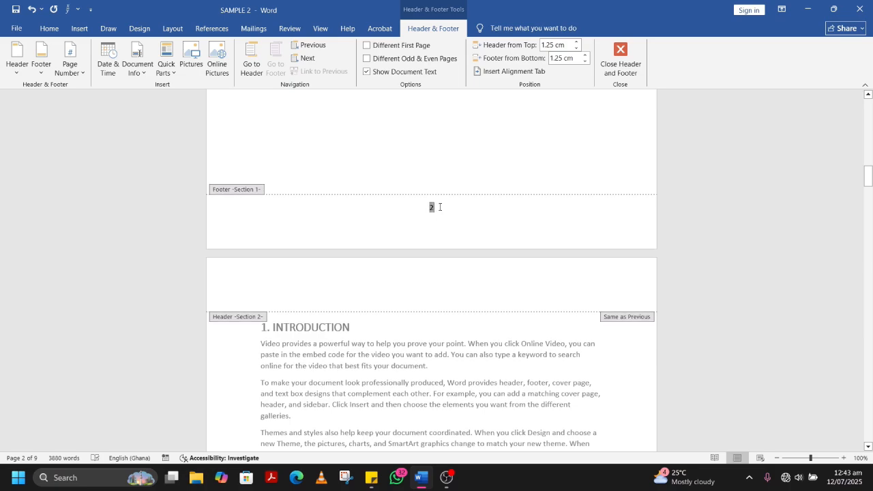
Examine the footers of the table of contents, introduction and study pages for correct page numbering across both sections.
{"action": "scroll", "coordinate": [440, 208], "scroll_direction": "down", "scroll_amount": 15}
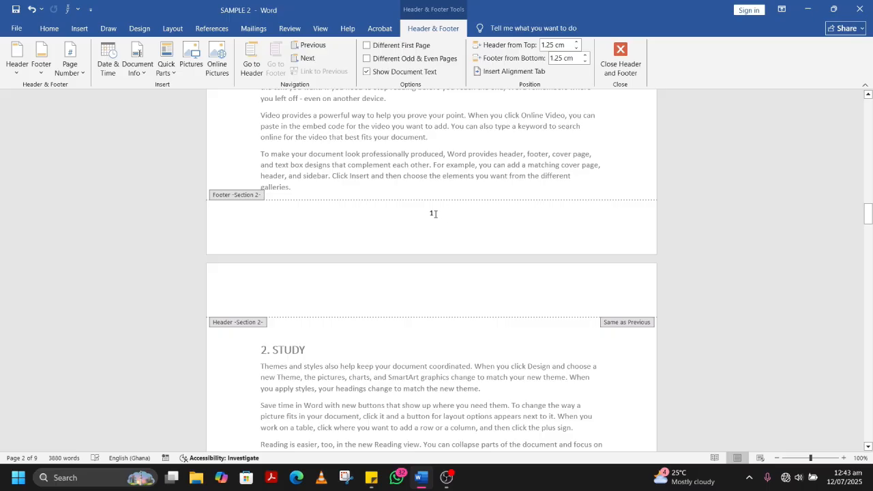
{"action": "scroll", "coordinate": [428, 213], "scroll_direction": "up", "scroll_amount": 10}
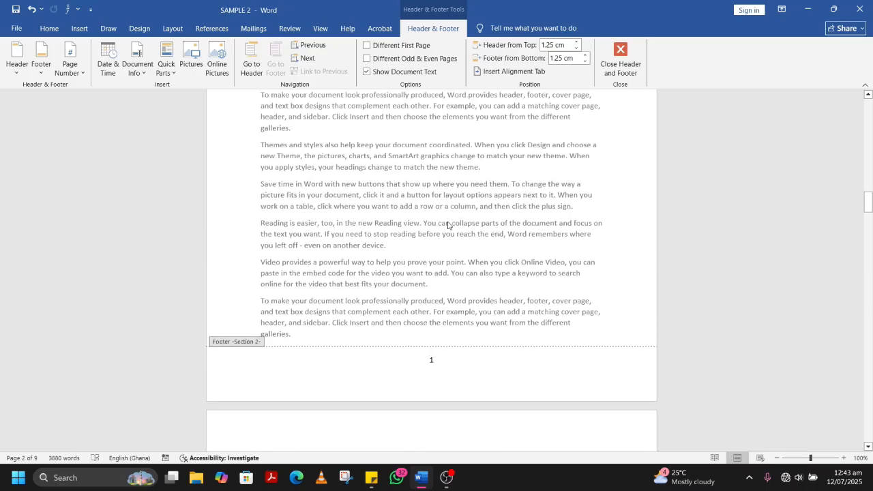
{"action": "scroll", "coordinate": [448, 225], "scroll_direction": "down", "scroll_amount": 10}
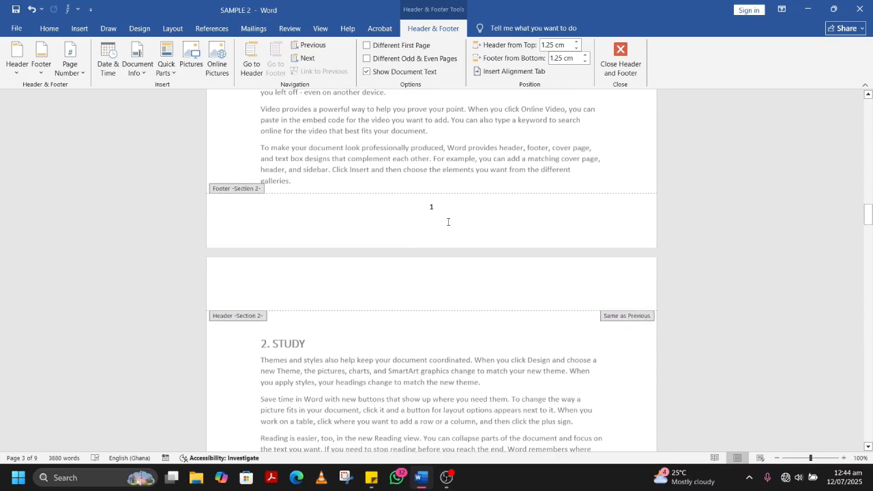
{"action": "scroll", "coordinate": [448, 222], "scroll_direction": "down", "scroll_amount": 17}
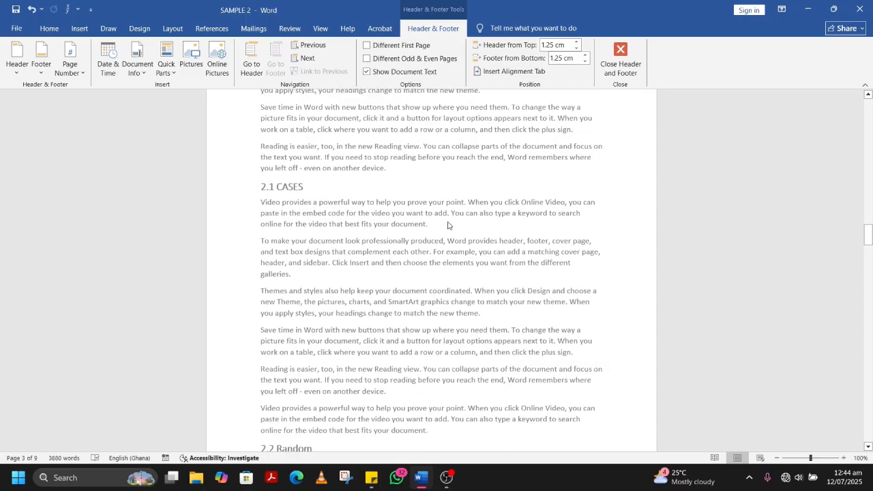
{"action": "scroll", "coordinate": [447, 223], "scroll_direction": "up", "scroll_amount": 15}
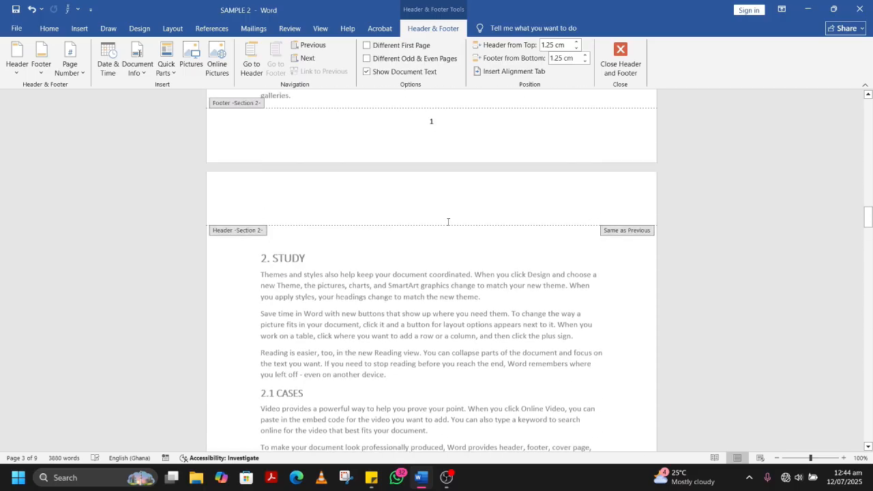
{"action": "scroll", "coordinate": [419, 161], "scroll_direction": "up", "scroll_amount": 9}
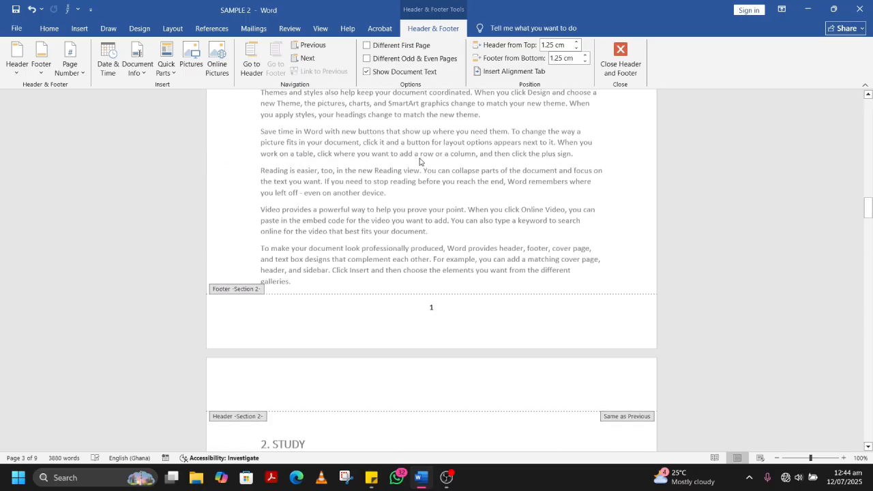
{"action": "scroll", "coordinate": [421, 160], "scroll_direction": "down", "scroll_amount": 4}
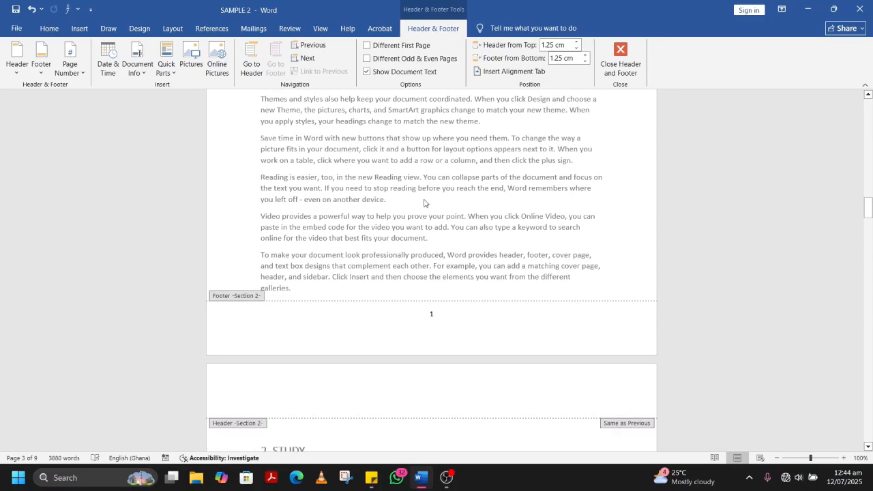
{"action": "scroll", "coordinate": [467, 314], "scroll_direction": "up", "scroll_amount": 20}
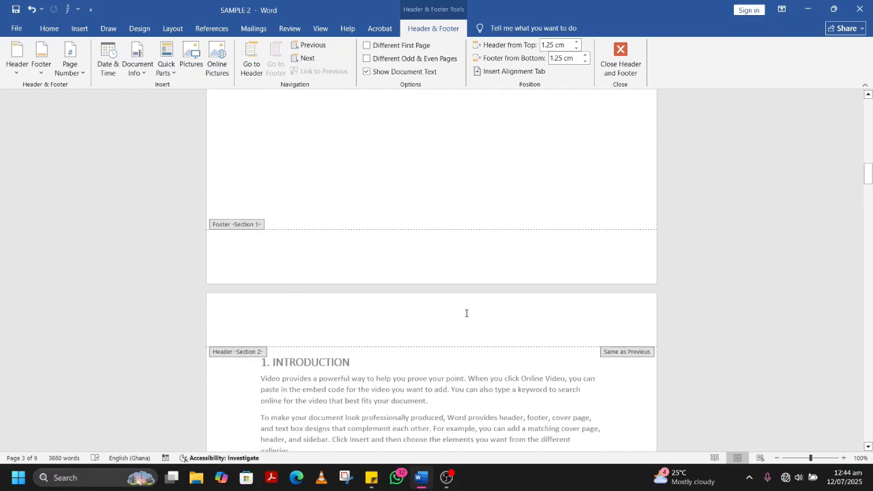
Close header and footer editing and review the page numbers through the body to the References page.
{"action": "left_click", "coordinate": [620, 55]}
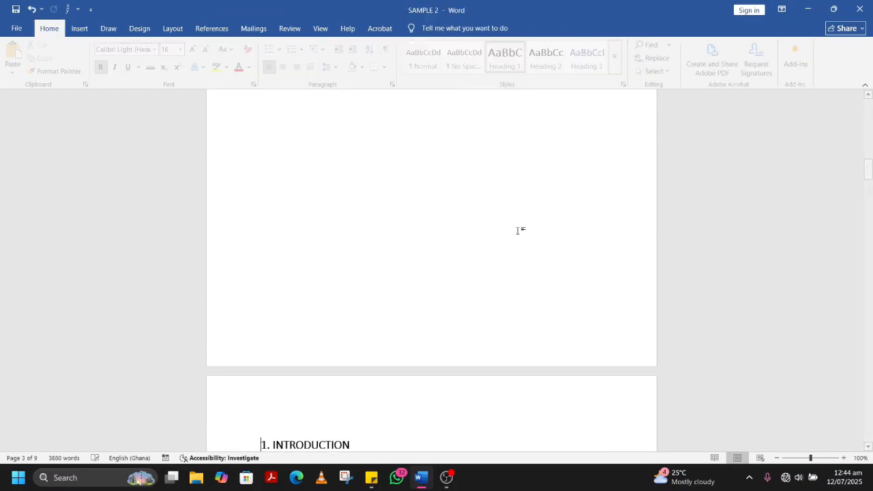
{"action": "scroll", "coordinate": [393, 298], "scroll_direction": "down", "scroll_amount": 12}
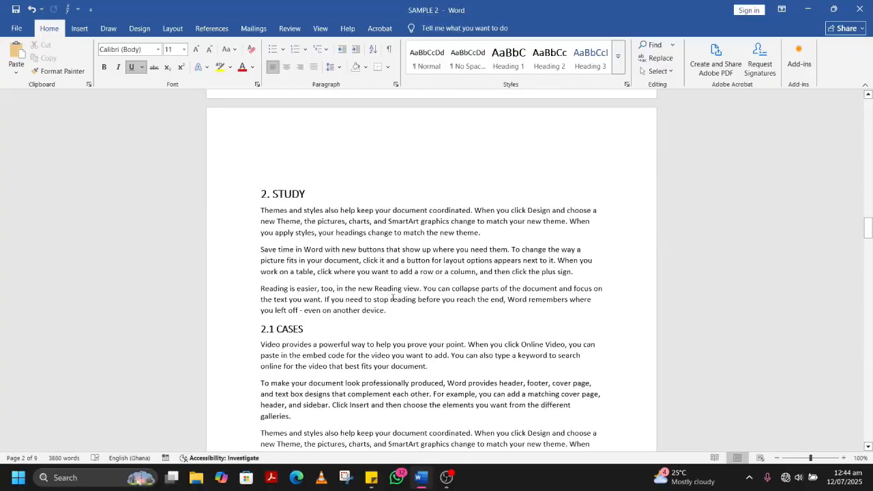
{"action": "scroll", "coordinate": [392, 298], "scroll_direction": "down", "scroll_amount": 15}
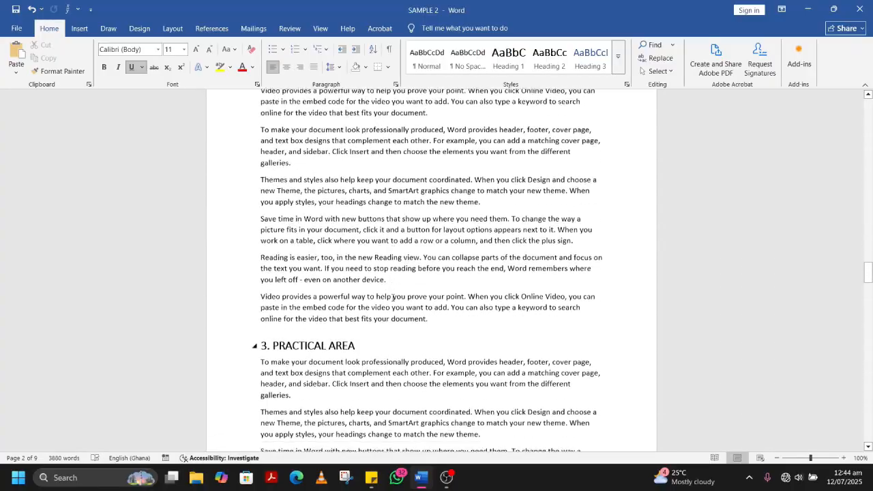
{"action": "scroll", "coordinate": [393, 297], "scroll_direction": "down", "scroll_amount": 15}
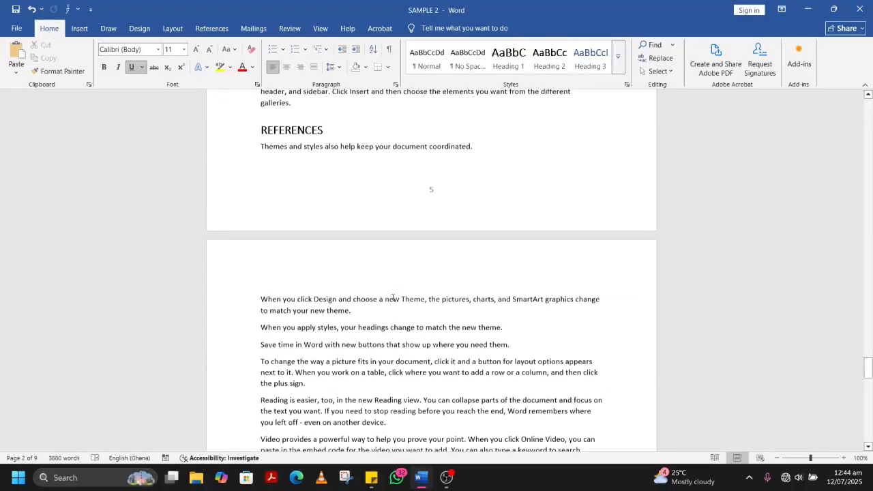
Push the REFERENCES section onto a new page by adding empty paragraphs above its heading.
{"action": "left_click", "coordinate": [308, 113]}
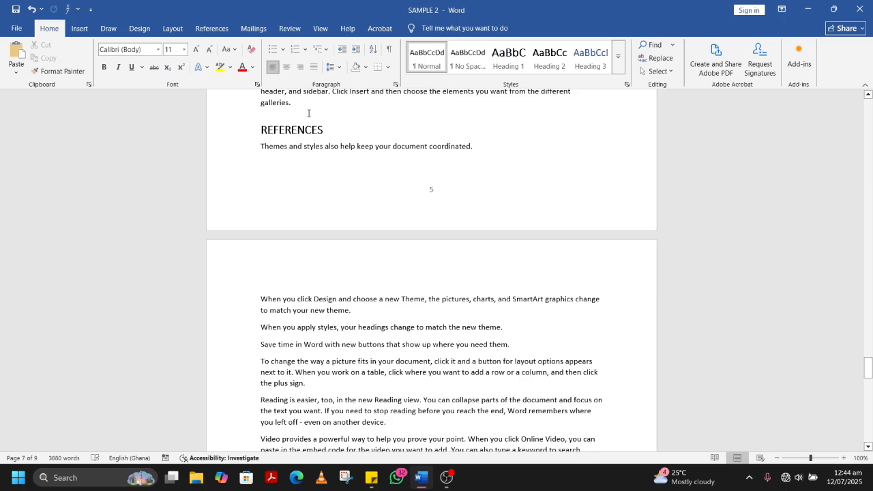
{"action": "key", "text": "Return"}
{"action": "key", "text": "Return"}
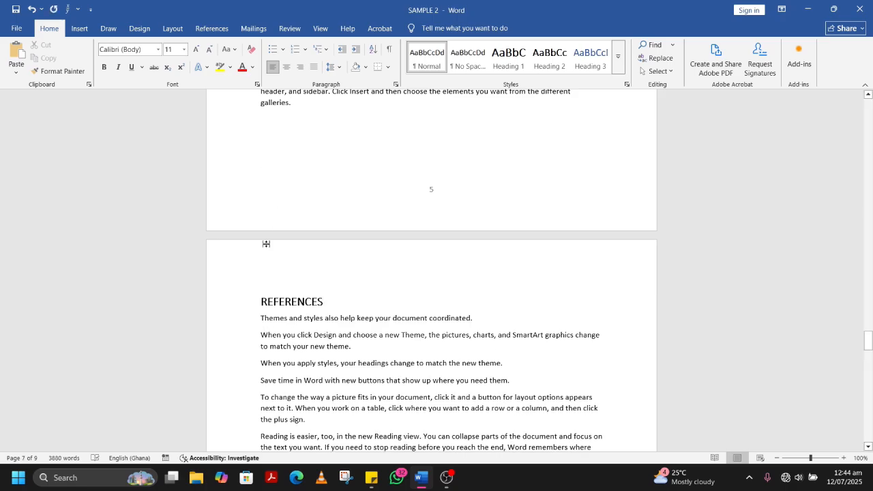
Update the table of contents with the option to update page numbers only.
{"action": "scroll", "coordinate": [339, 296], "scroll_direction": "up", "scroll_amount": 15}
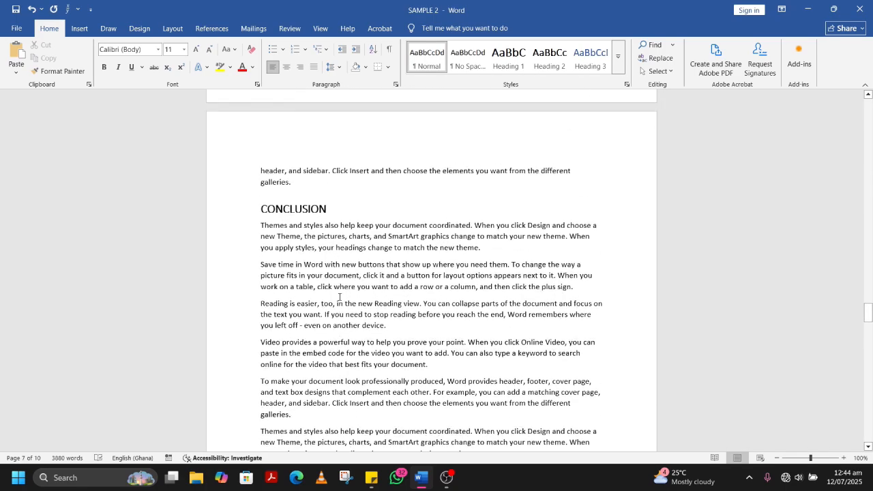
{"action": "scroll", "coordinate": [339, 297], "scroll_direction": "up", "scroll_amount": 15}
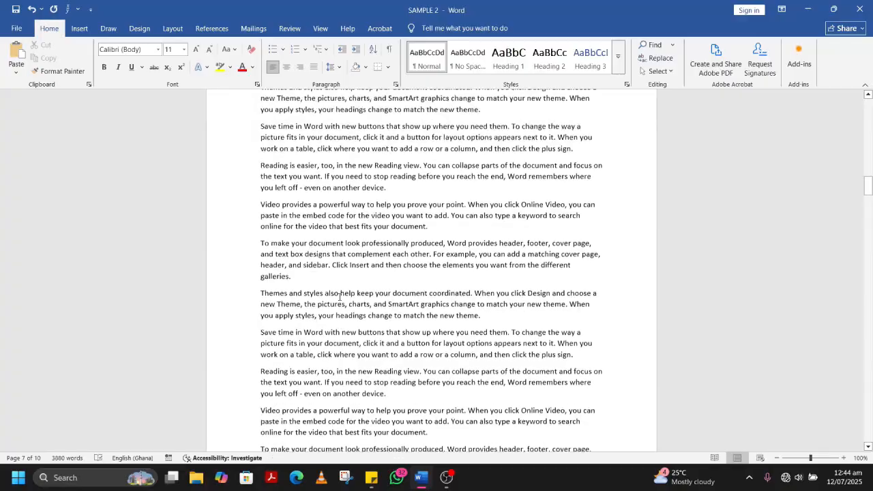
{"action": "scroll", "coordinate": [339, 297], "scroll_direction": "up", "scroll_amount": 5}
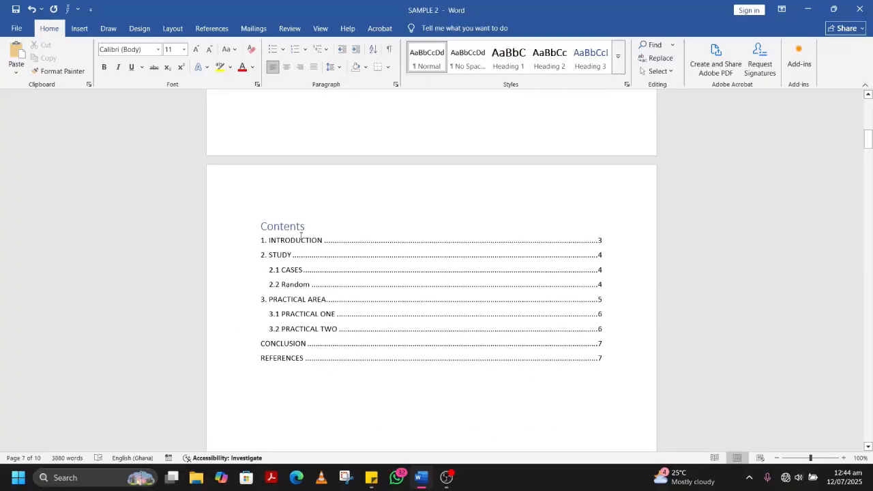
{"action": "left_click", "coordinate": [296, 227]}
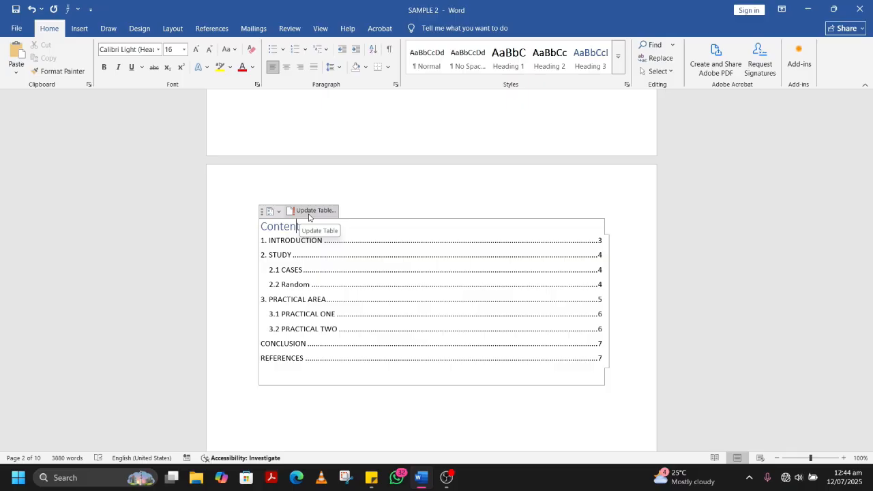
{"action": "left_click", "coordinate": [313, 212]}
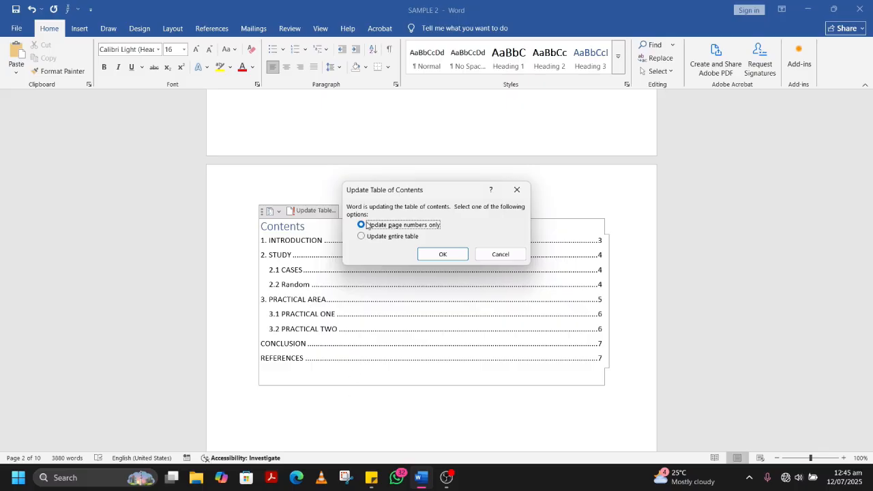
{"action": "left_click", "coordinate": [463, 256]}
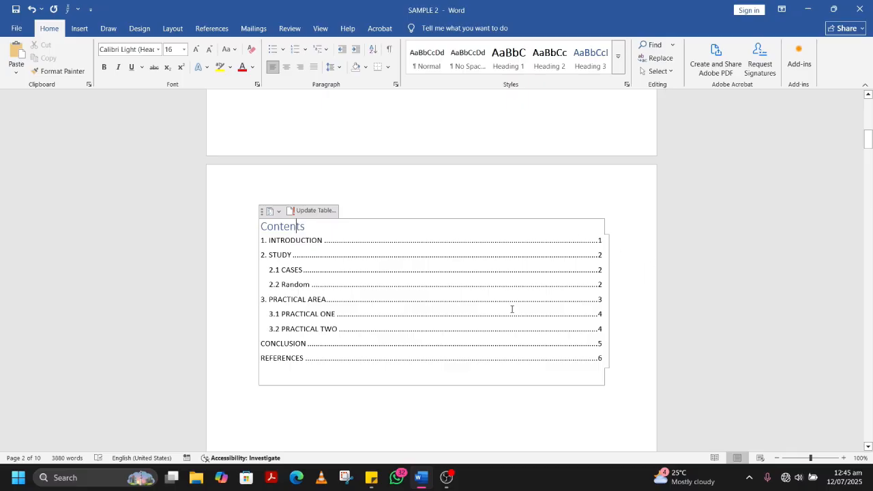
Follow the "3. PRACTICAL AREA" entry in the table of contents to check its page number, and return to the contents page.
{"action": "scroll", "coordinate": [512, 309], "scroll_direction": "down", "scroll_amount": 2}
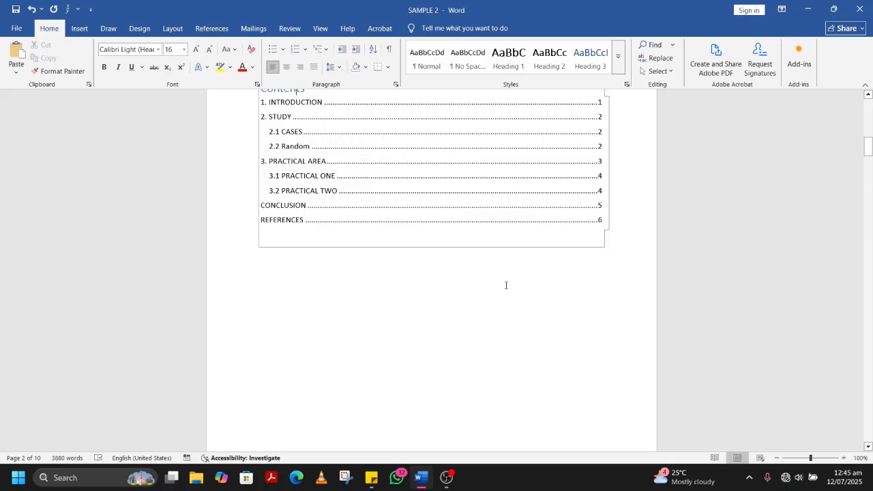
{"action": "left_click", "coordinate": [484, 165], "text": "ctrl"}
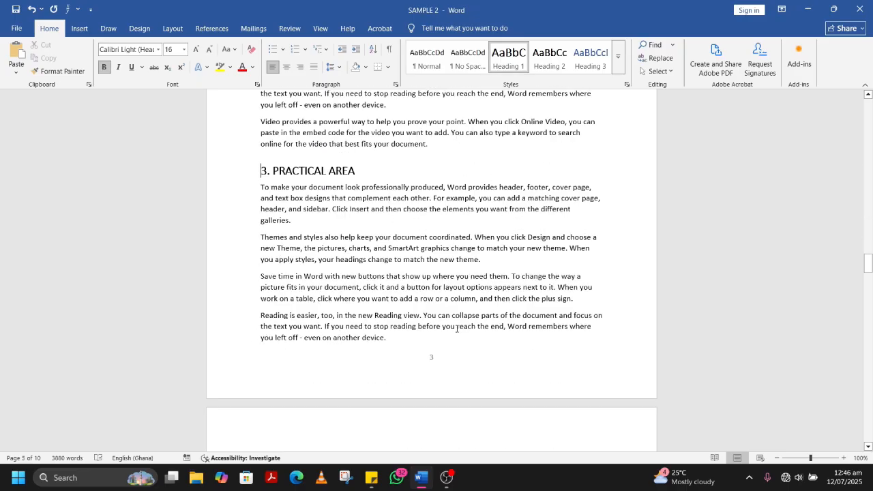
{"action": "scroll", "coordinate": [456, 329], "scroll_direction": "up", "scroll_amount": 20}
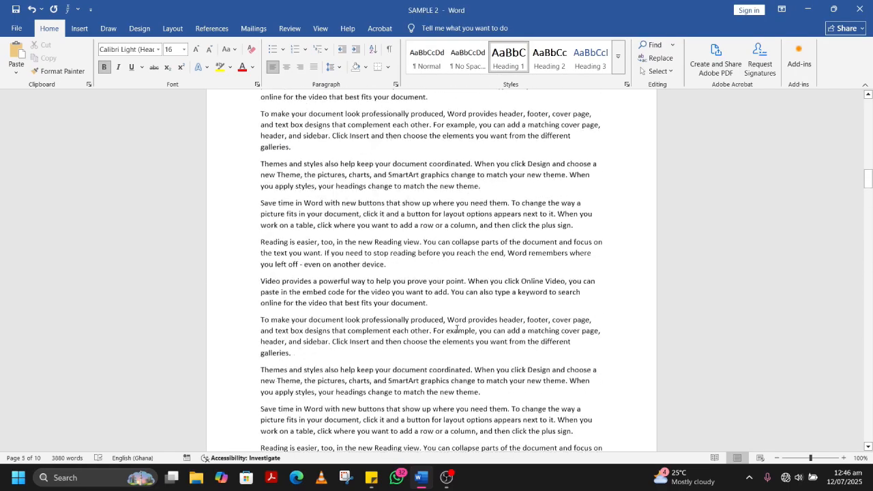
{"action": "scroll", "coordinate": [456, 329], "scroll_direction": "up", "scroll_amount": 12}
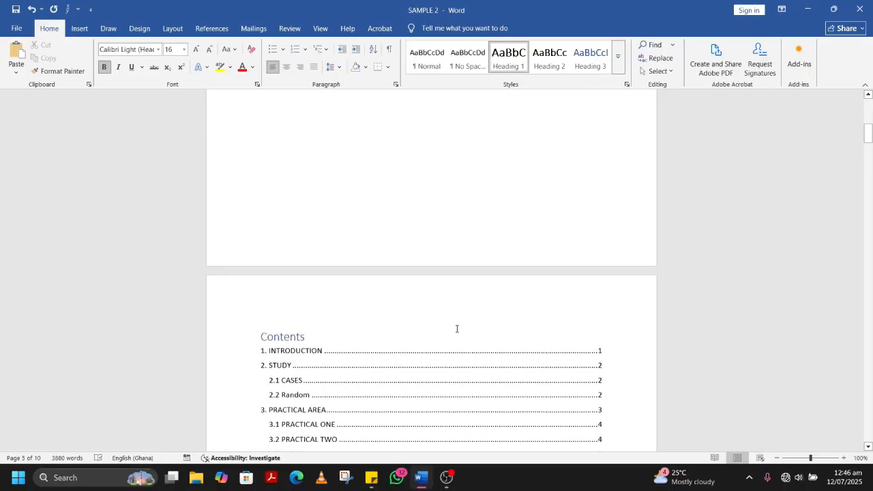
{"action": "scroll", "coordinate": [457, 328], "scroll_direction": "down", "scroll_amount": 4}
Compare the page numbers in the table of contents with the footers of the body pages, from the introduction to the conclusion.
{"action": "left_click", "coordinate": [413, 234]}
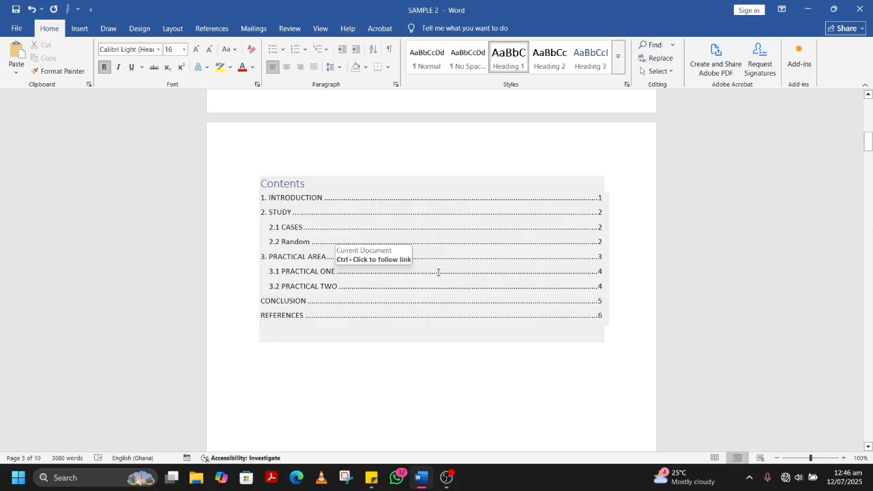
{"action": "scroll", "coordinate": [464, 298], "scroll_direction": "down", "scroll_amount": 20}
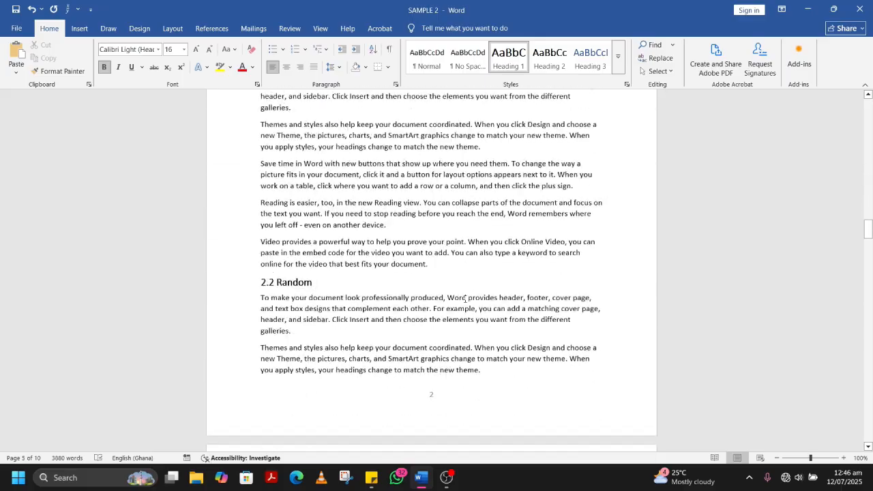
{"action": "scroll", "coordinate": [464, 298], "scroll_direction": "down", "scroll_amount": 20}
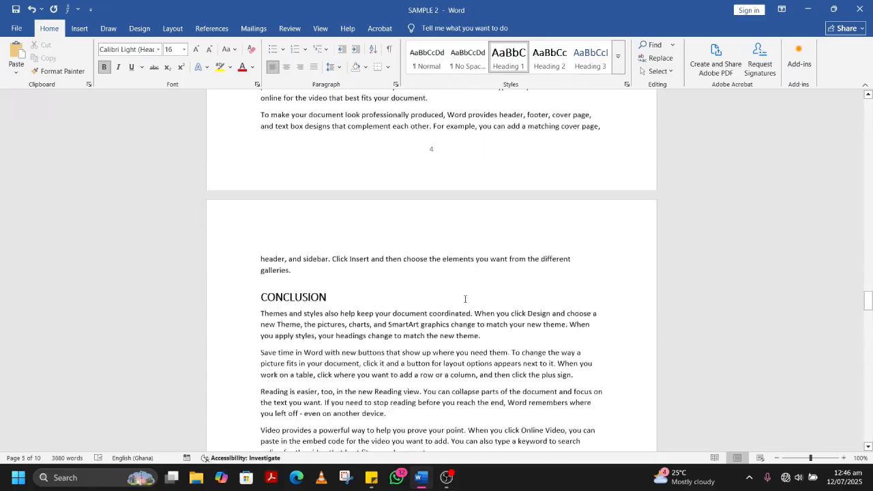
{"action": "scroll", "coordinate": [464, 298], "scroll_direction": "up", "scroll_amount": 20}
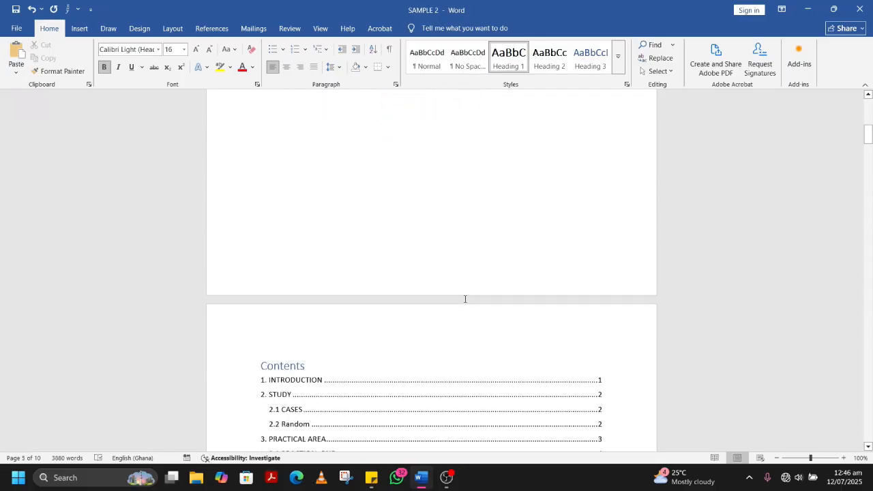
{"action": "scroll", "coordinate": [466, 298], "scroll_direction": "down", "scroll_amount": 10}
{"action": "scroll", "coordinate": [466, 298], "scroll_direction": "up", "scroll_amount": 4}
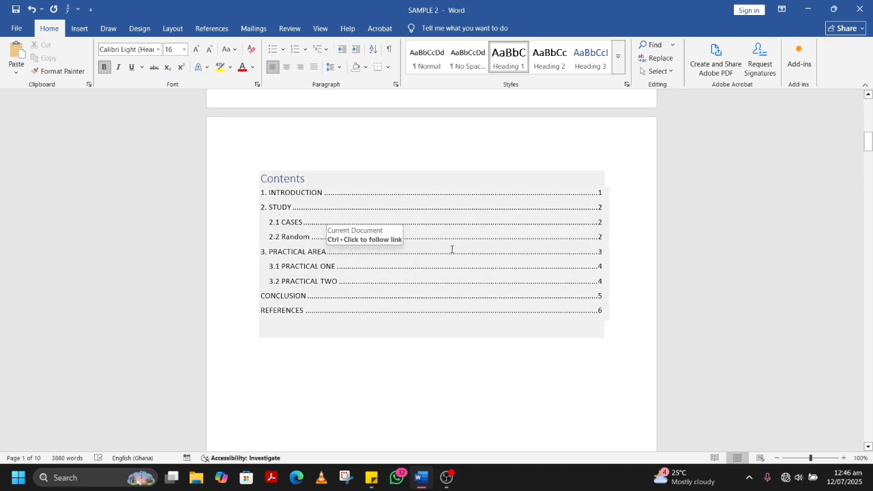
{"action": "scroll", "coordinate": [452, 249], "scroll_direction": "down", "scroll_amount": 8}
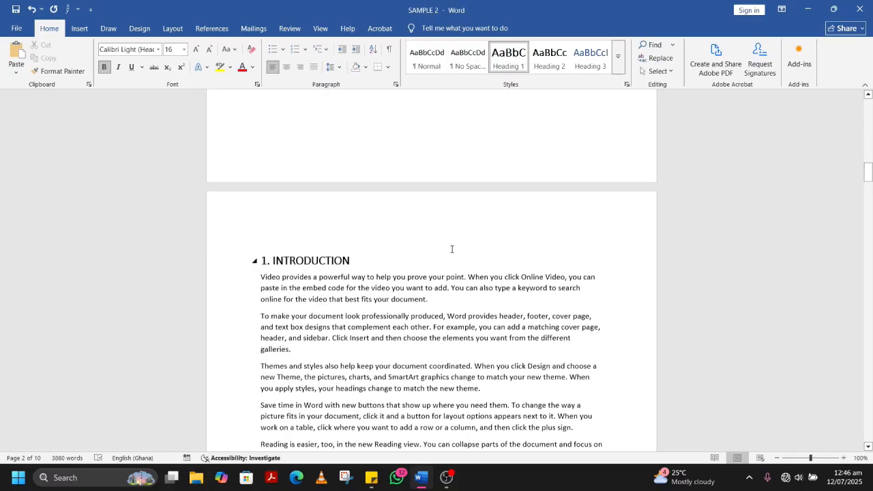
{"action": "scroll", "coordinate": [452, 249], "scroll_direction": "down", "scroll_amount": 2}
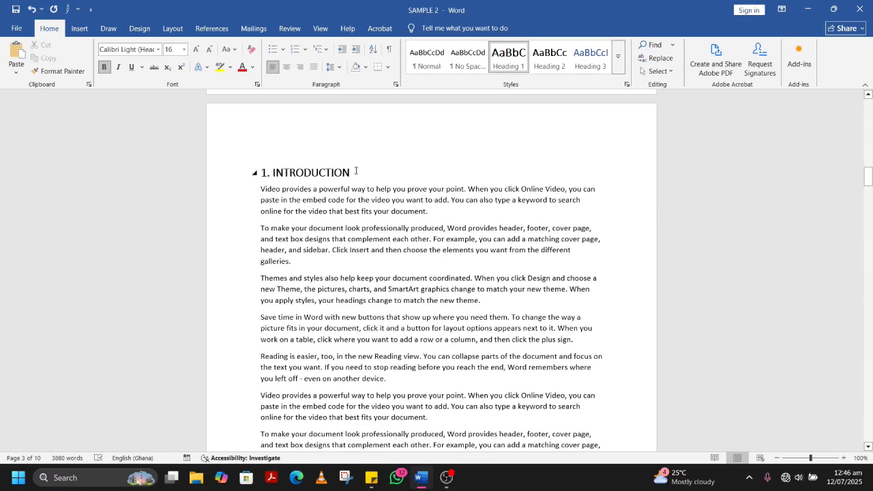
{"action": "scroll", "coordinate": [410, 228], "scroll_direction": "down", "scroll_amount": 10}
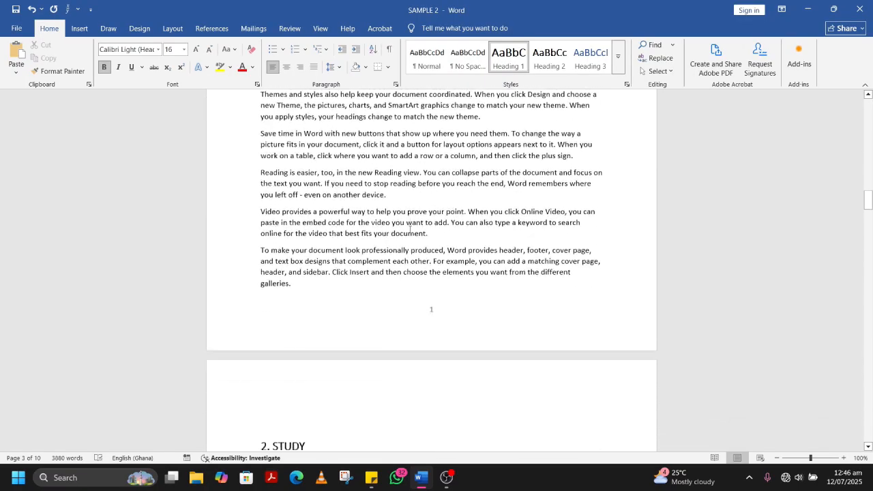
{"action": "scroll", "coordinate": [305, 226], "scroll_direction": "up", "scroll_amount": 15}
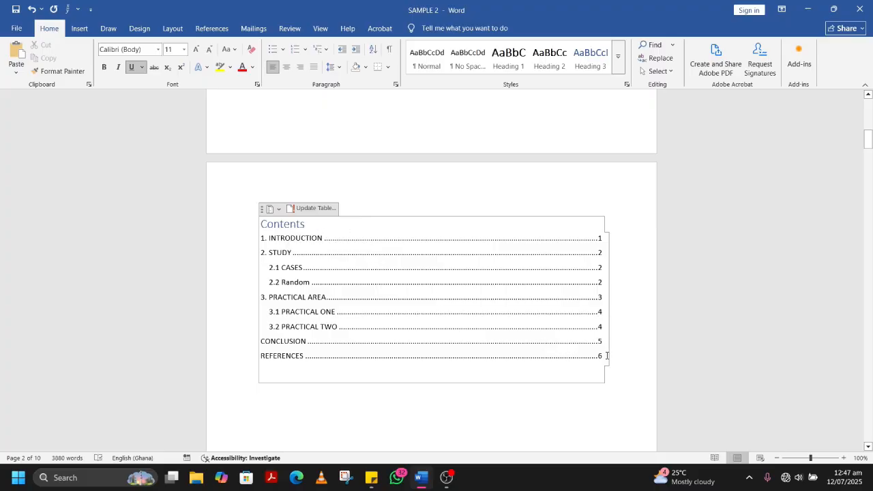
{"action": "left_click_drag", "start_coordinate": [606, 356], "coordinate": [257, 227]}
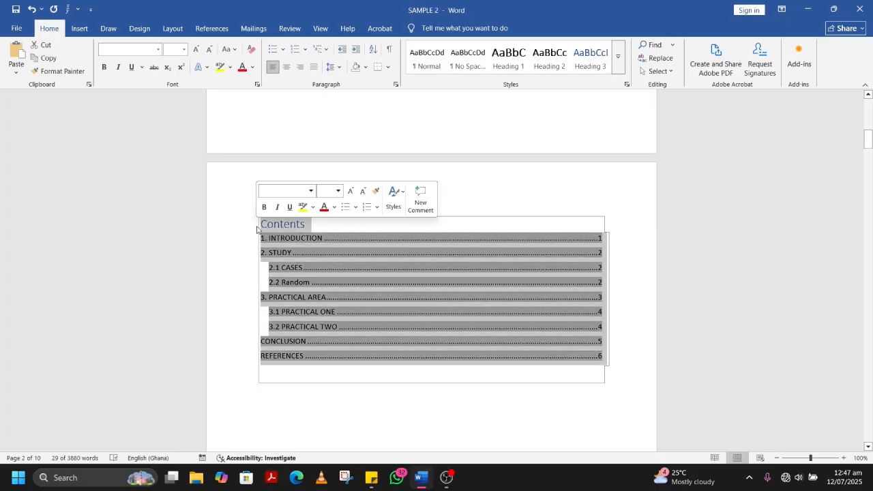
{"action": "left_click", "coordinate": [159, 50]}
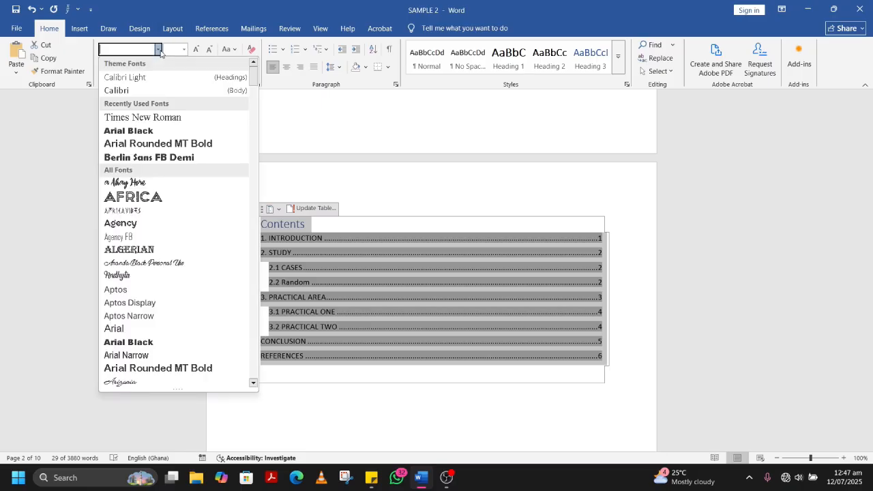
{"action": "left_click", "coordinate": [292, 9]}
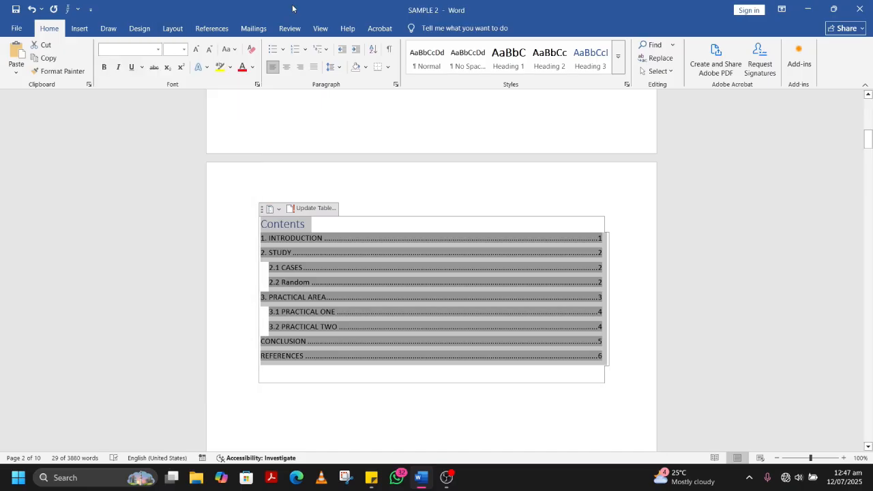
Set the font color of the "Contents" heading above the table of contents to Automatic.
{"action": "left_click", "coordinate": [311, 223]}
{"action": "left_click_drag", "start_coordinate": [313, 227], "coordinate": [256, 222]}
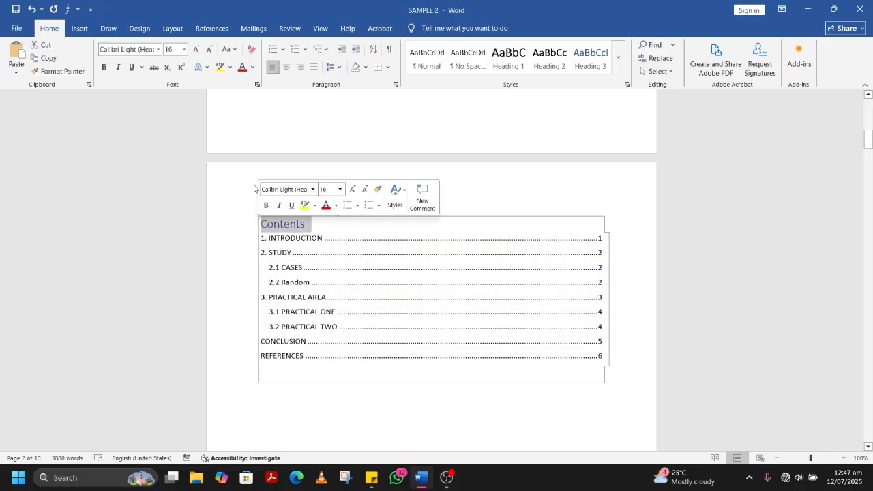
{"action": "left_click", "coordinate": [253, 67]}
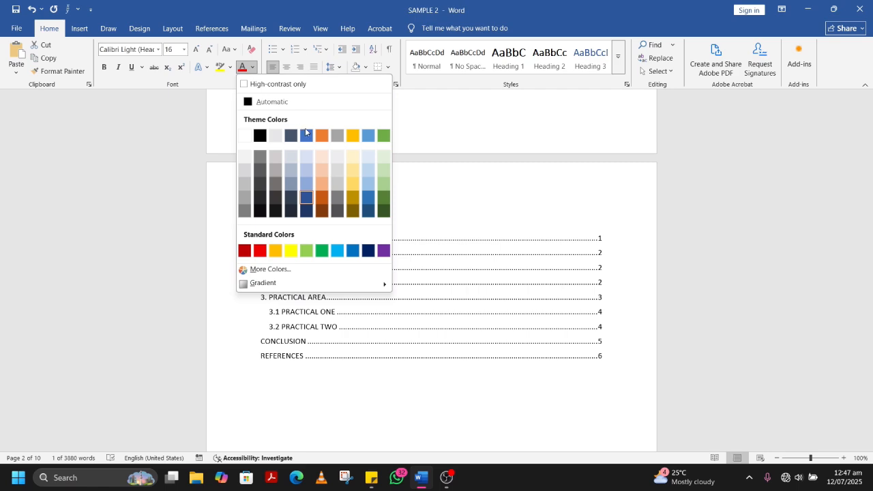
{"action": "left_click", "coordinate": [258, 101]}
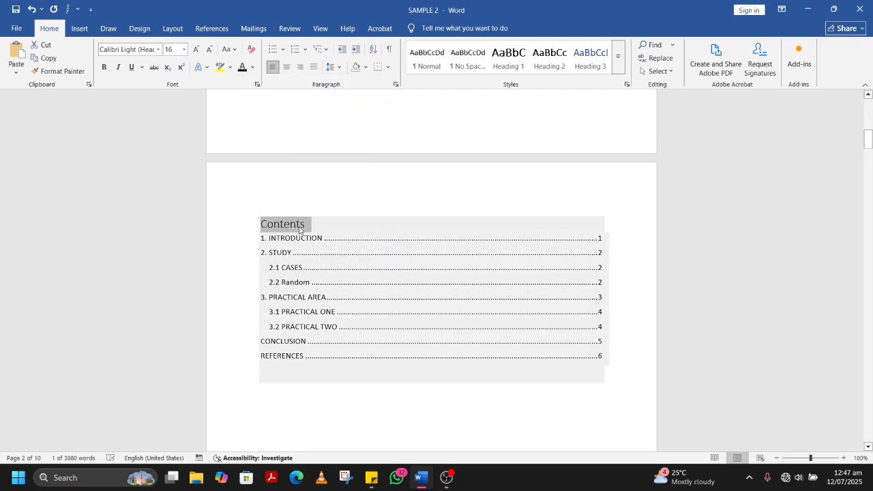
Make the "Contents" heading bold and center it above the table of contents.
{"action": "left_click", "coordinate": [307, 230]}
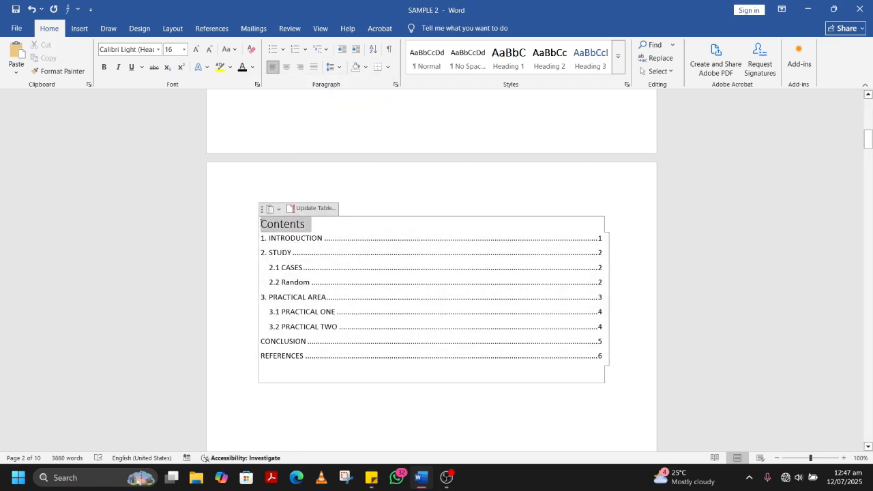
{"action": "left_click", "coordinate": [105, 67]}
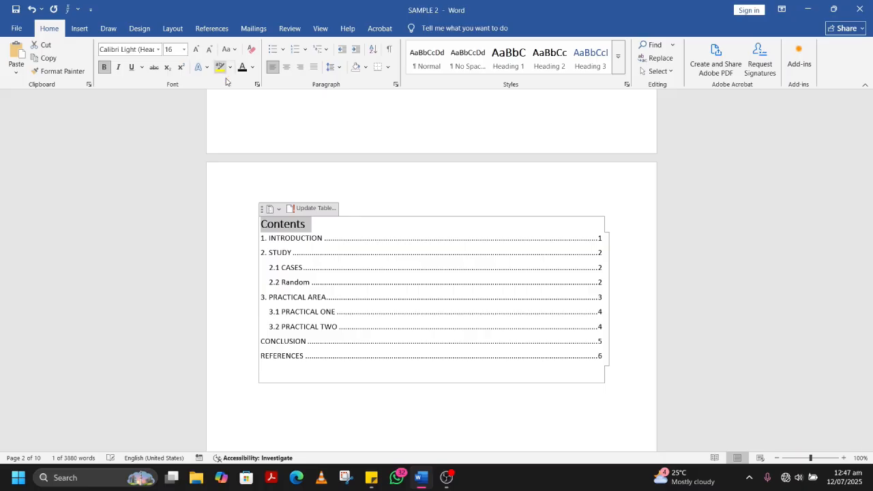
{"action": "left_click", "coordinate": [286, 66]}
{"action": "left_click", "coordinate": [456, 225]}
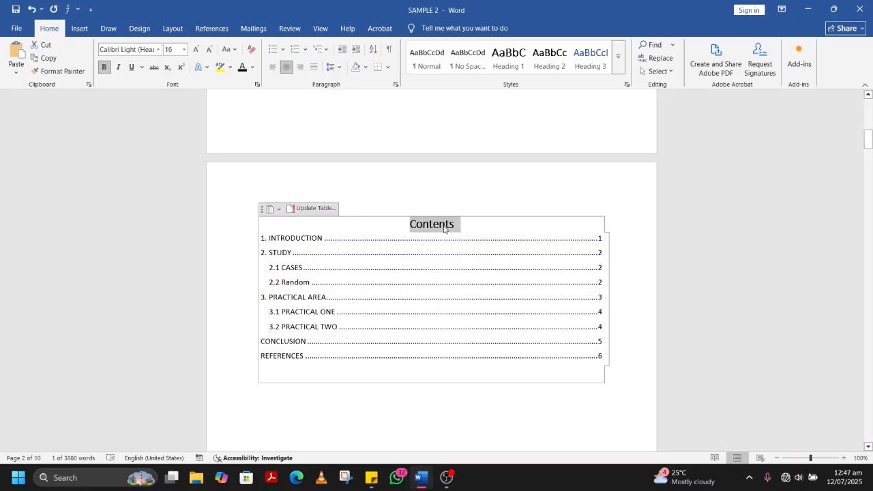
{"action": "scroll", "coordinate": [488, 330], "scroll_direction": "up", "scroll_amount": 2}
{"action": "scroll", "coordinate": [489, 329], "scroll_direction": "down", "scroll_amount": 8}
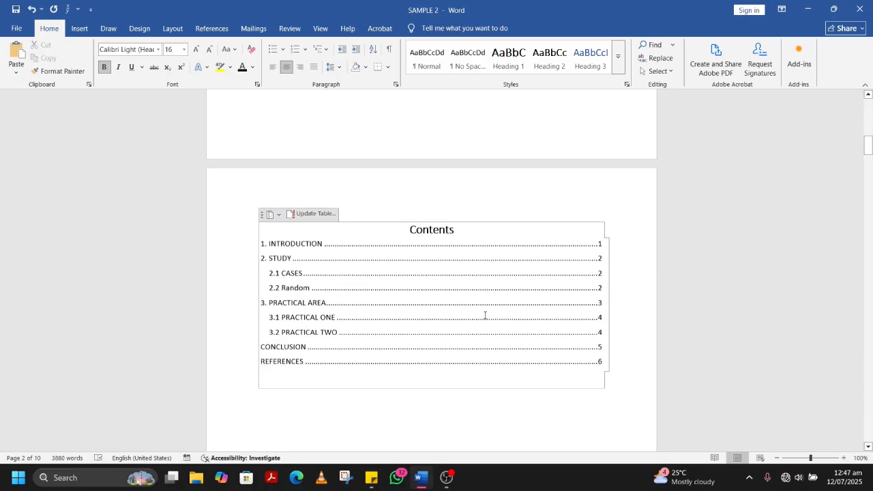